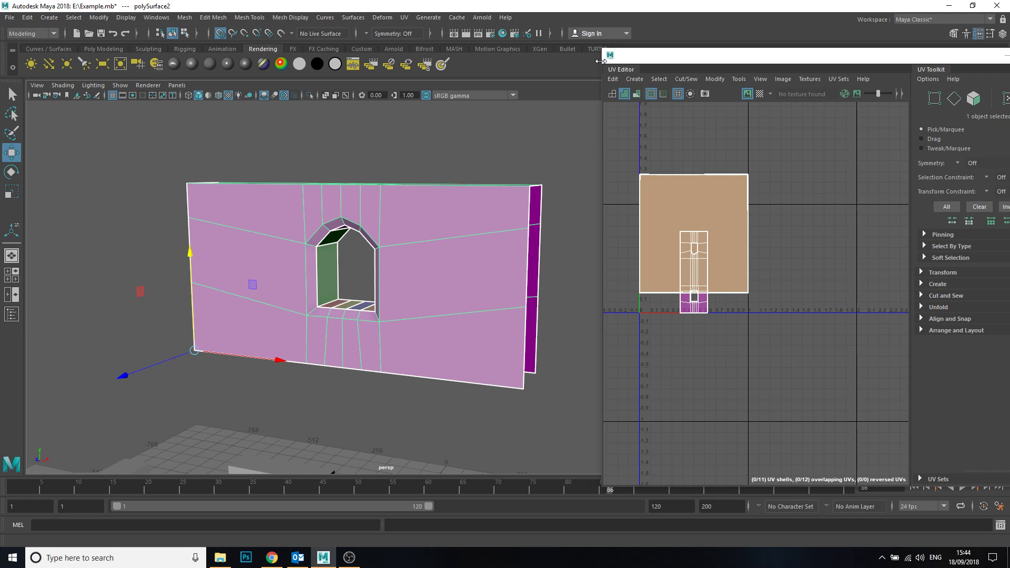
# - Examine the wall with the arched window opening from several angles and keep it selected for UV work
pyautogui.keyDown('alt'); pyautogui.moveTo(505, 199); pyautogui.dragTo(384, 263); pyautogui.keyUp('alt')
pyautogui.click(204, 126)
pyautogui.moveTo(204, 126); pyautogui.dragTo(561, 334)
pyautogui.click(561, 333)
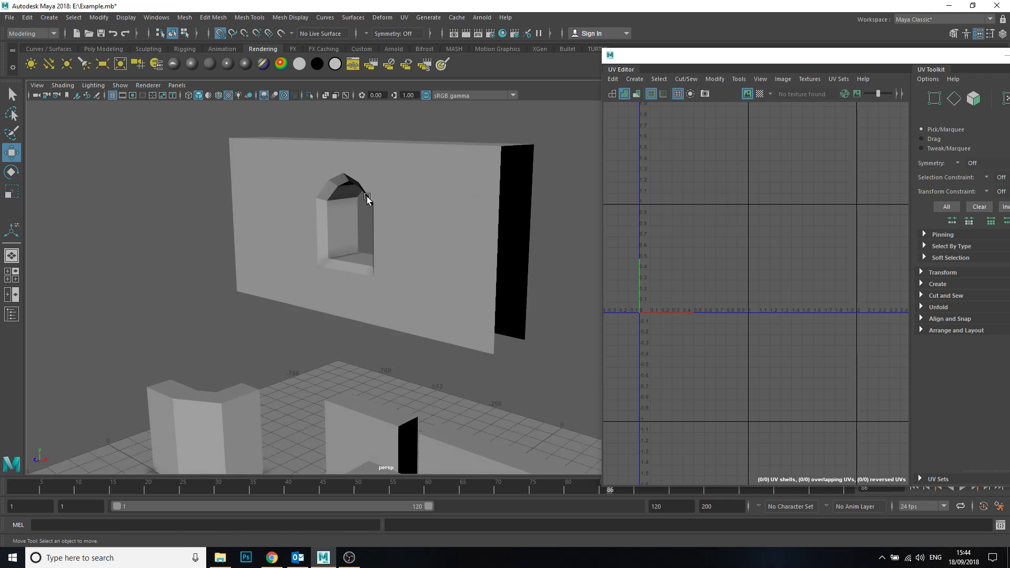
pyautogui.keyDown('alt'); pyautogui.moveTo(361, 206); pyautogui.dragTo(385, 285, button='right'); pyautogui.keyUp('alt')
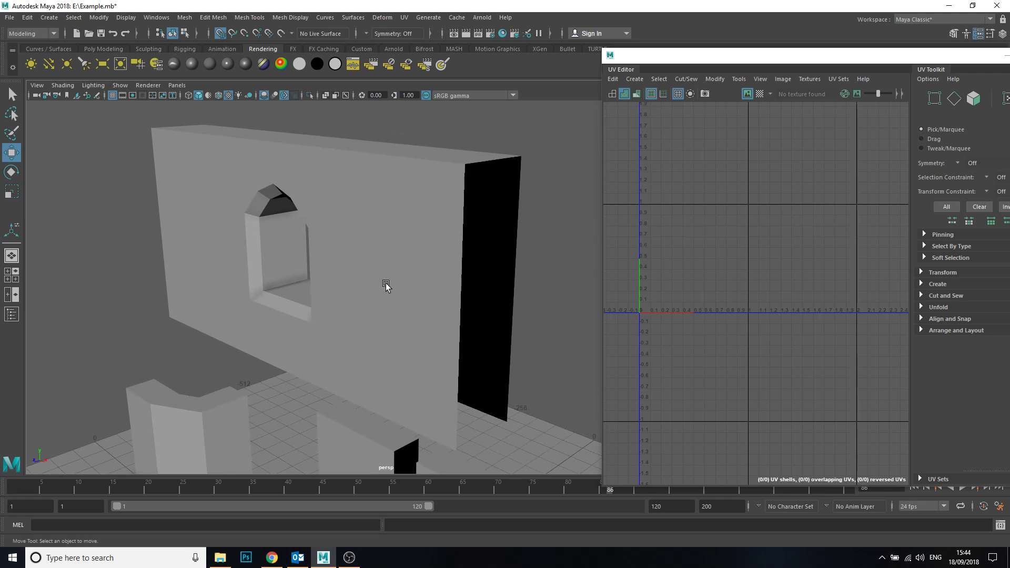
pyautogui.click(389, 271)
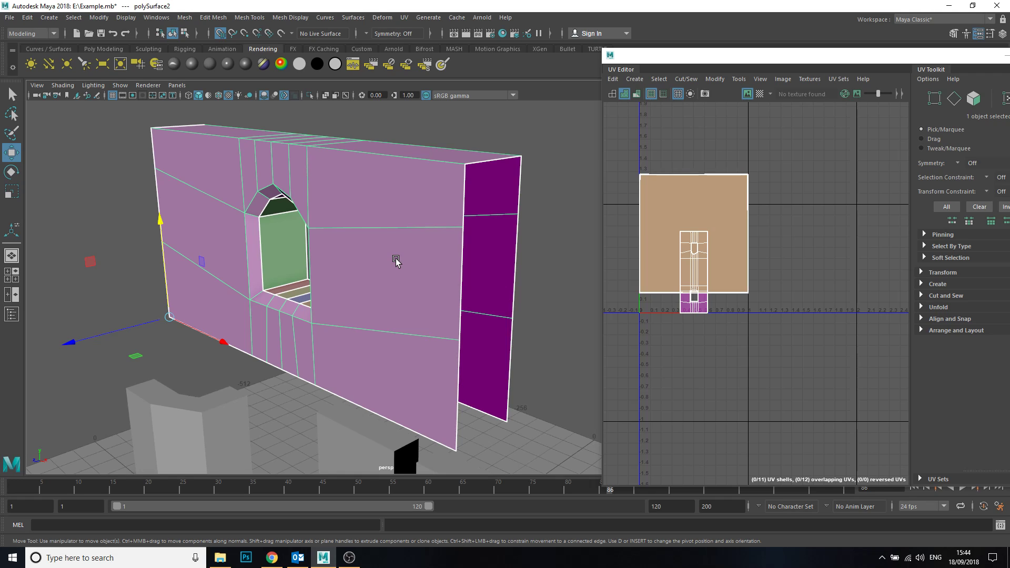
pyautogui.click(442, 142)
pyautogui.keyDown('alt'); pyautogui.moveTo(442, 142); pyautogui.dragTo(413, 208, button='right'); pyautogui.keyUp('alt')
pyautogui.click(414, 209)
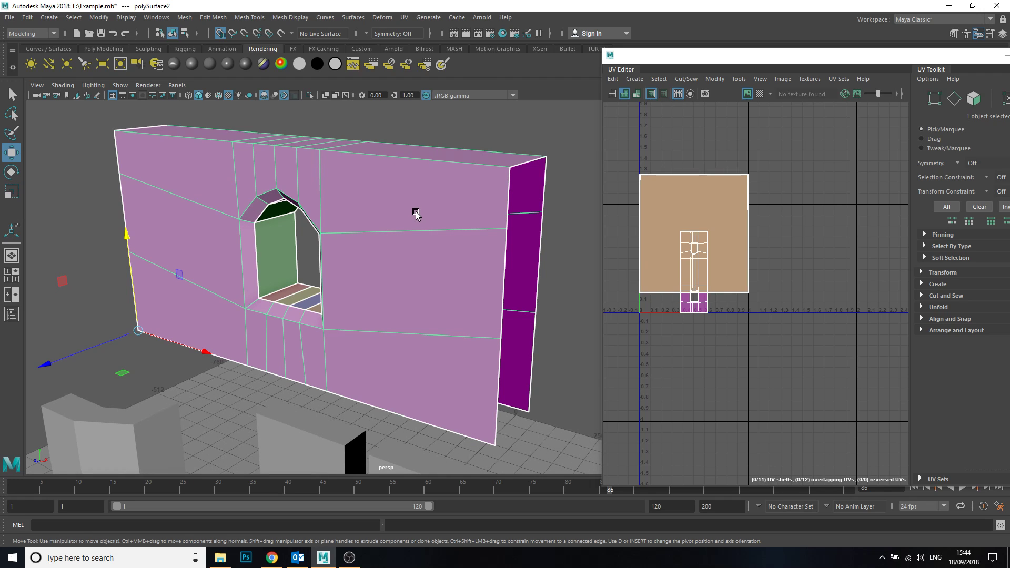
pyautogui.keyDown('alt'); pyautogui.moveTo(367, 269); pyautogui.dragTo(387, 248); pyautogui.keyUp('alt')
pyautogui.keyDown('alt'); pyautogui.moveTo(388, 248); pyautogui.dragTo(401, 263, button='right'); pyautogui.keyUp('alt')
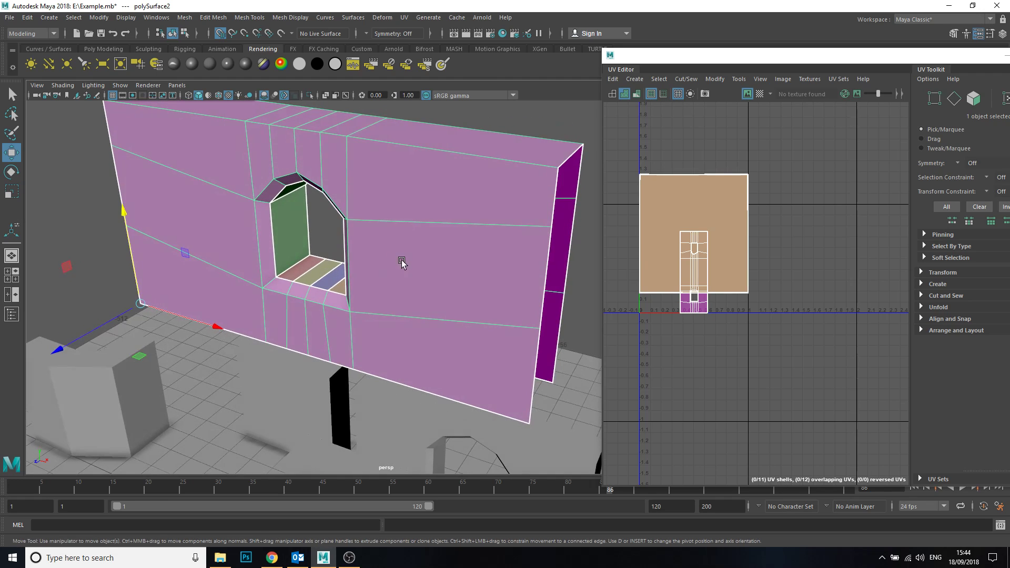
pyautogui.scroll(-3, 402, 263)
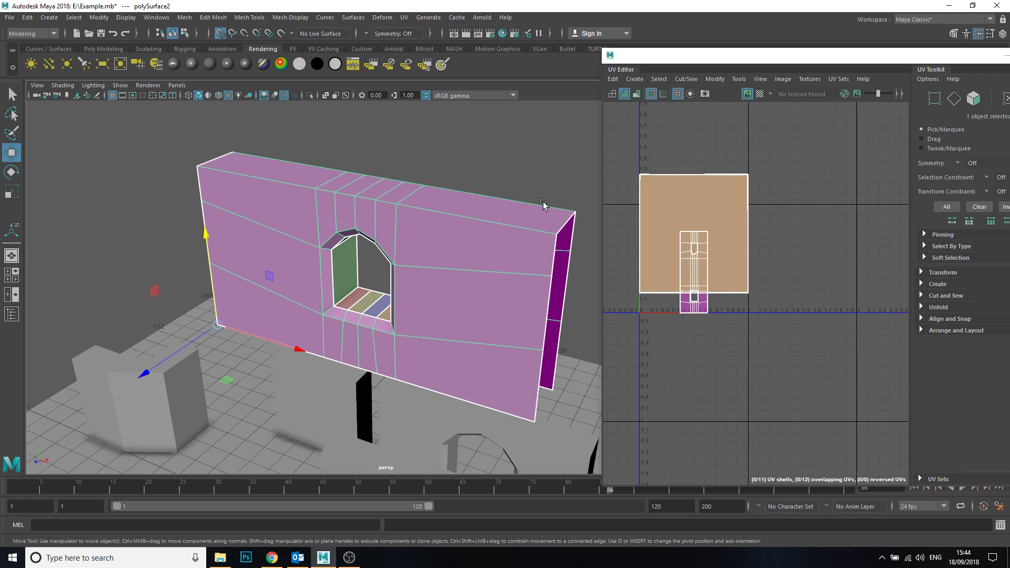
pyautogui.keyDown('alt'); pyautogui.moveTo(539, 223); pyautogui.dragTo(440, 216); pyautogui.keyUp('alt')
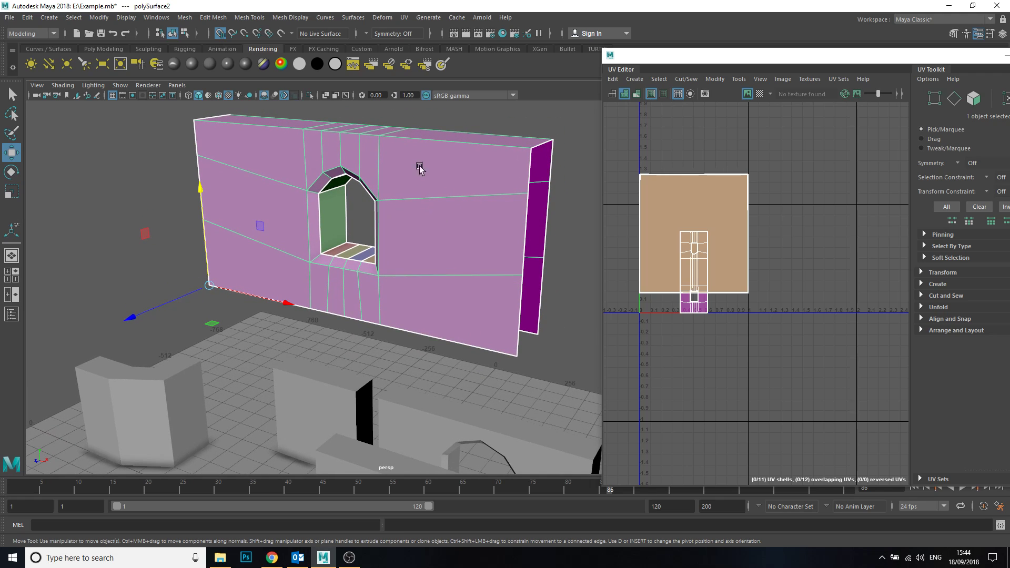
pyautogui.click(404, 18)
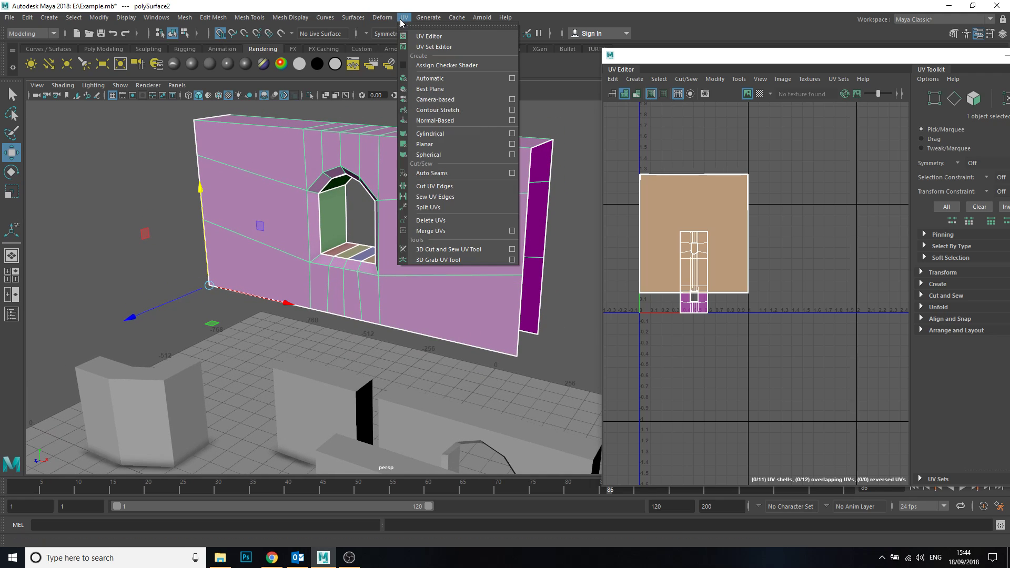
pyautogui.click(457, 249)
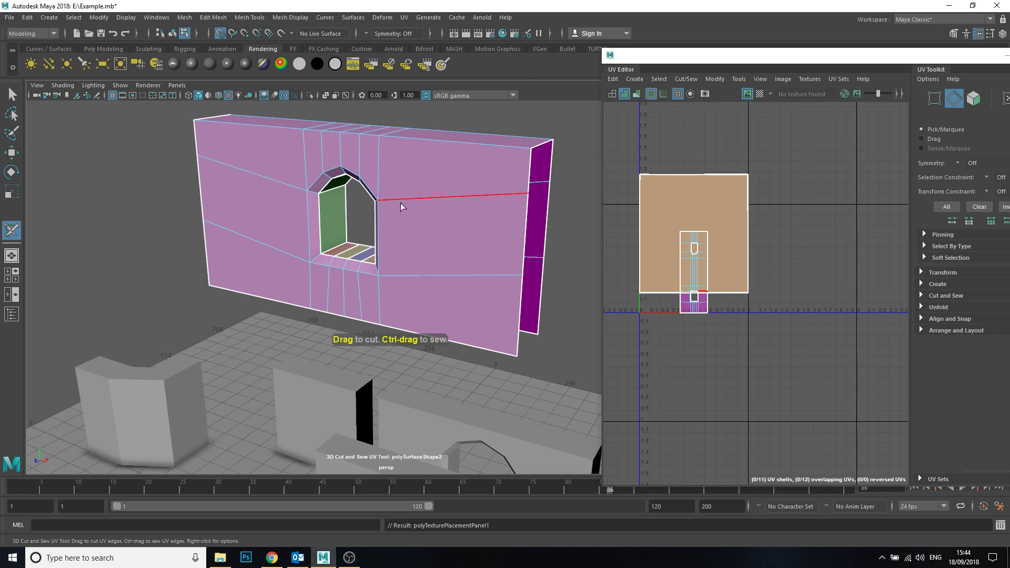
pyautogui.press('w')
pyautogui.moveTo(425, 180); pyautogui.dragTo(464, 169, button='right')
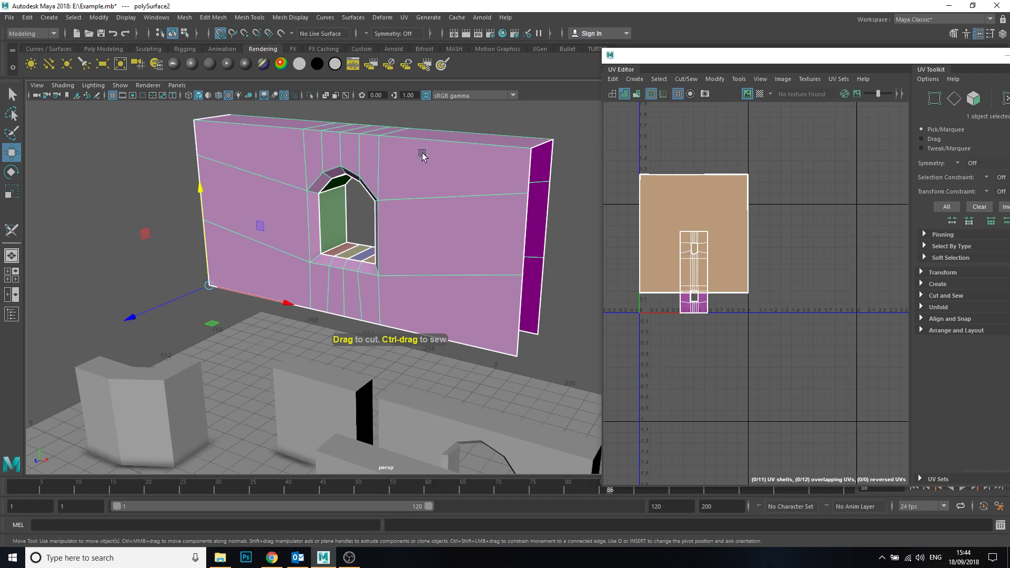
# - Apply a camera-based UV projection to the selected wall and return to object selection
pyautogui.click(404, 17)
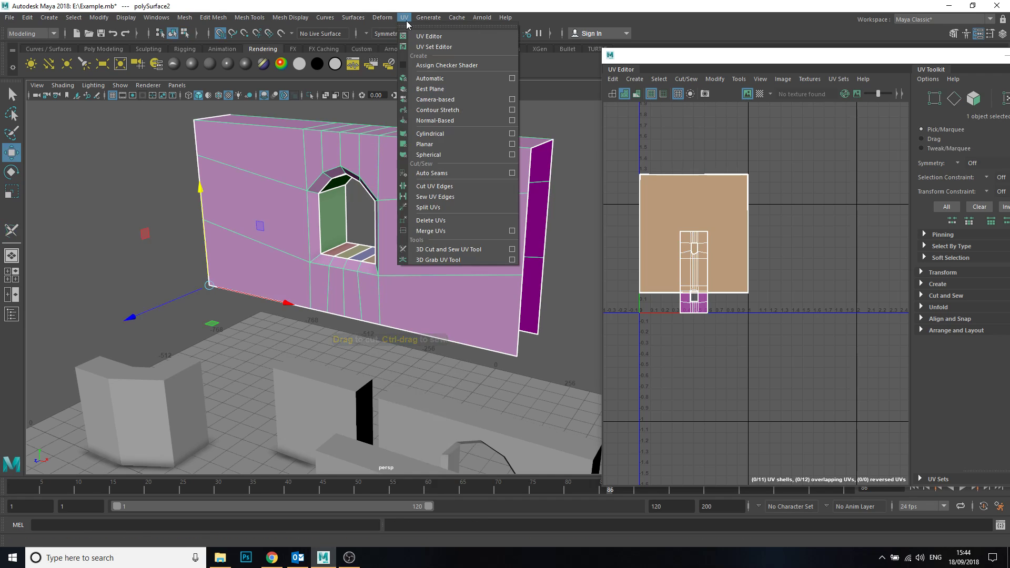
pyautogui.click(434, 99)
pyautogui.click(483, 165)
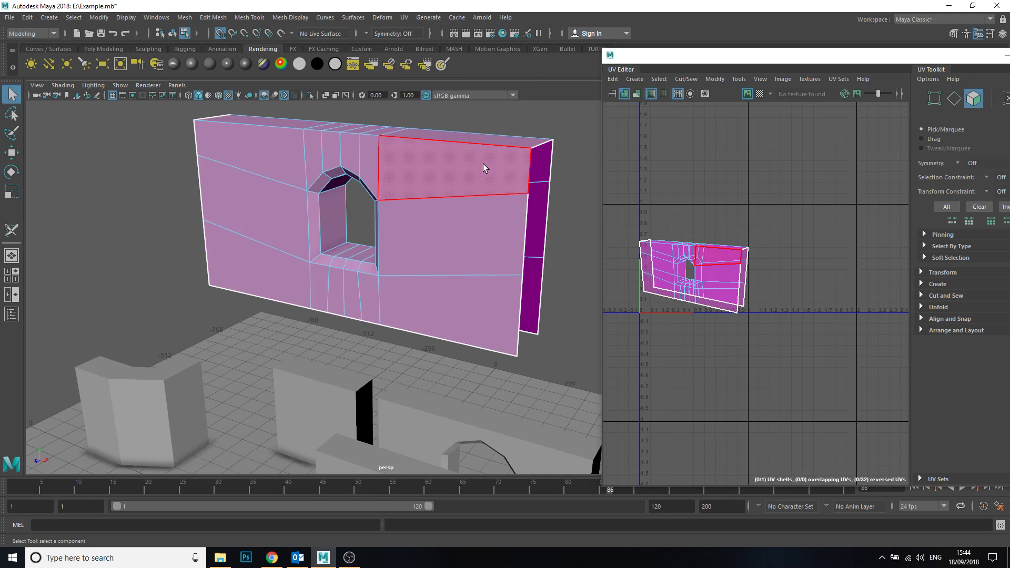
pyautogui.keyDown('alt'); pyautogui.moveTo(483, 163); pyautogui.dragTo(497, 162); pyautogui.keyUp('alt')
pyautogui.moveTo(437, 162); pyautogui.dragTo(478, 145, button='right')
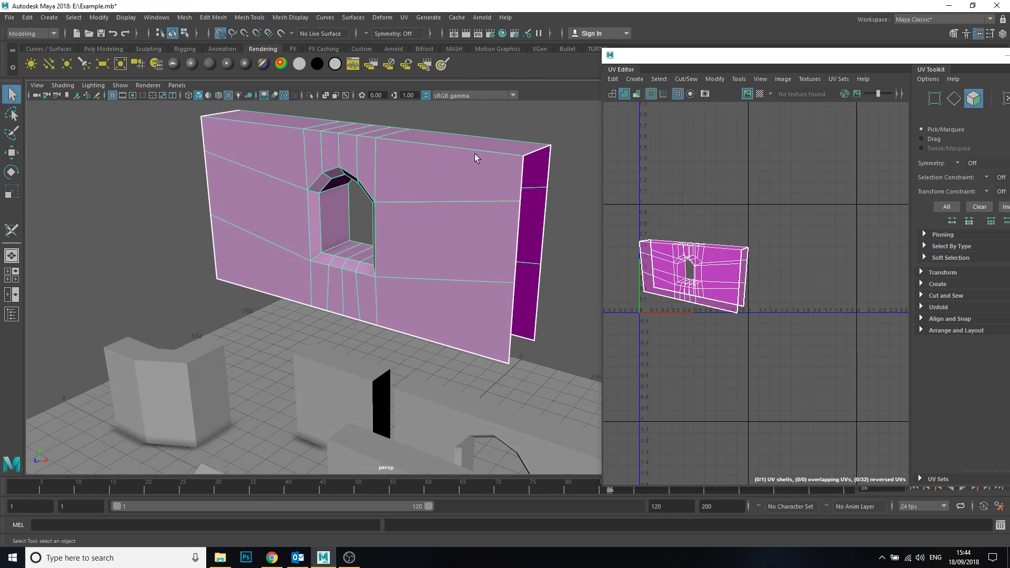
pyautogui.keyDown('alt'); pyautogui.moveTo(443, 185); pyautogui.dragTo(391, 193); pyautogui.keyUp('alt')
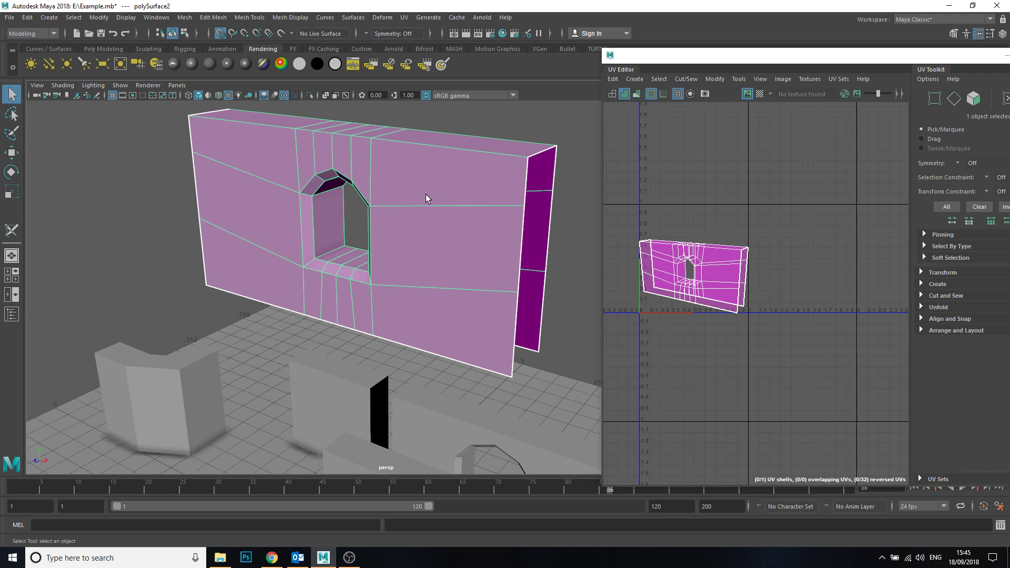
# - Activate the 3D Cut and Sew UV Tool and cut the UVs along the full front top edge of the wall
pyautogui.keyDown('alt'); pyautogui.moveTo(502, 186); pyautogui.dragTo(425, 181); pyautogui.keyUp('alt')
pyautogui.rightClick(424, 179)
pyautogui.click(403, 18)
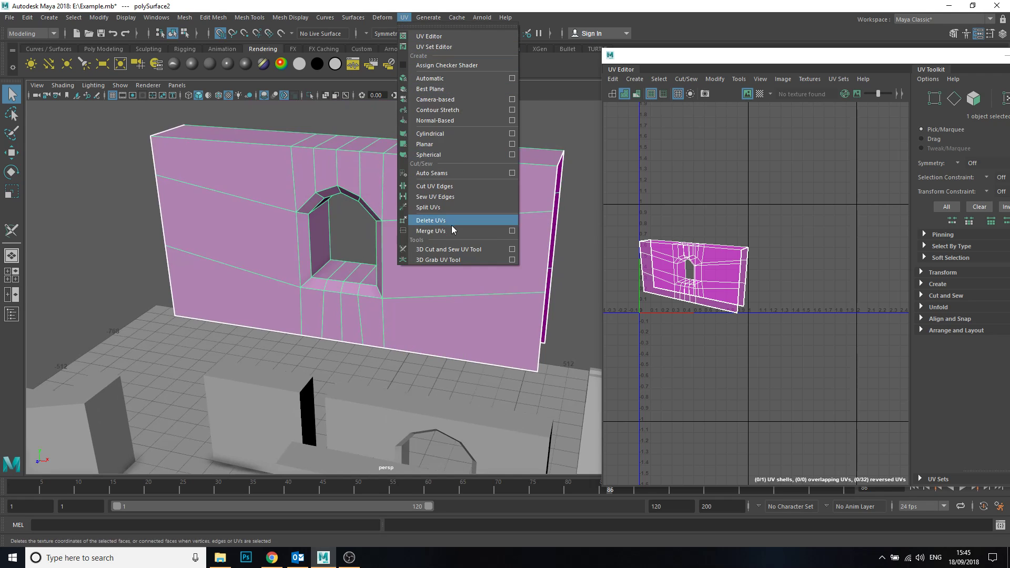
pyautogui.click(480, 248)
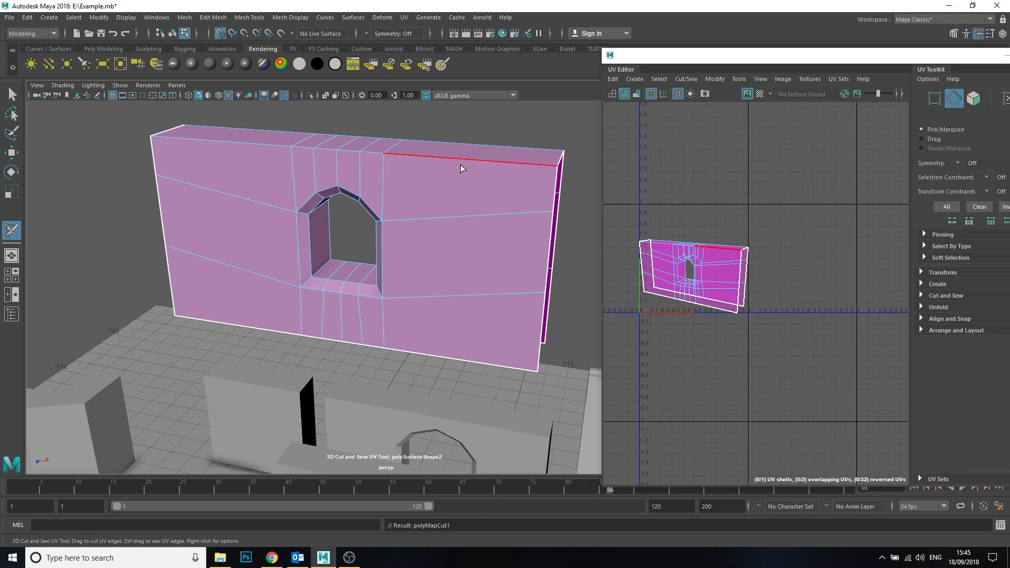
pyautogui.moveTo(461, 167)
pyautogui.mouseDown()
pyautogui.moveTo(283, 146)
pyautogui.moveTo(307, 150)
pyautogui.mouseUp()
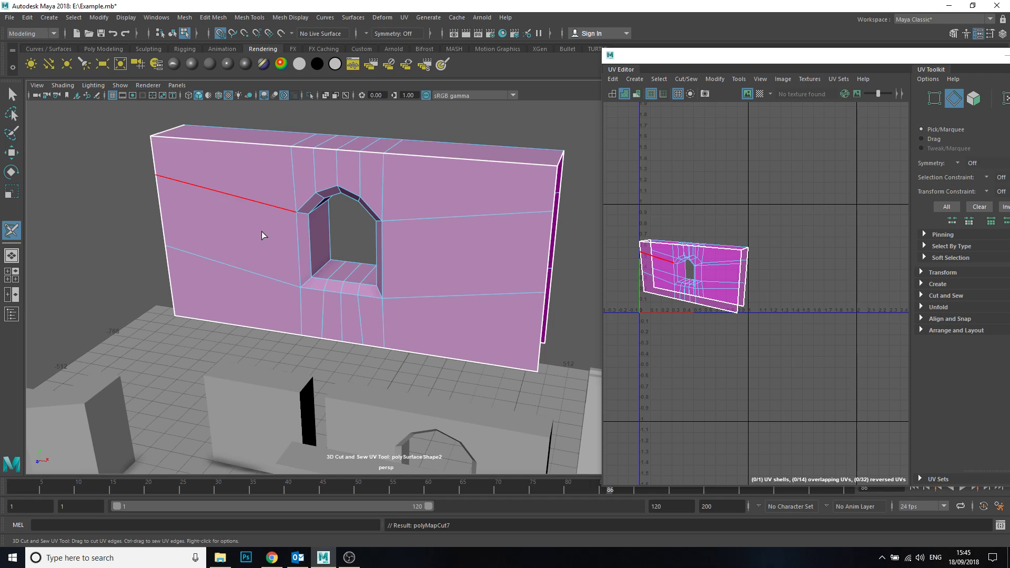
# - Cut the UVs all the way around the front outline of the arched window opening to separate the front face
pyautogui.keyDown('alt'); pyautogui.moveTo(273, 250); pyautogui.dragTo(300, 204); pyautogui.keyUp('alt')
pyautogui.doubleClick(364, 288)
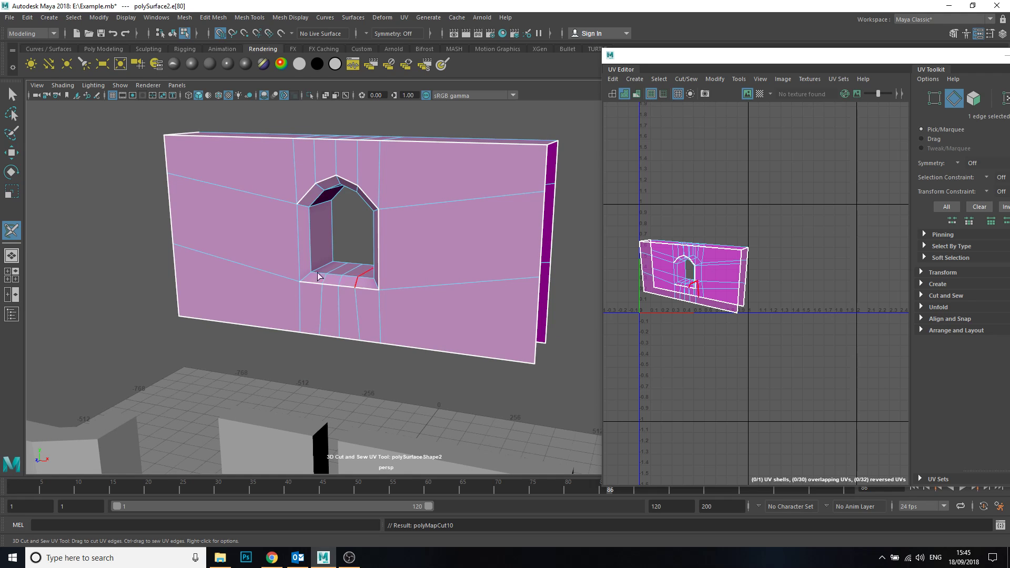
pyautogui.doubleClick(297, 258)
pyautogui.moveTo(516, 280)
pyautogui.keyDown('alt'); pyautogui.mouseDown()
pyautogui.moveTo(384, 284)
pyautogui.moveTo(510, 287)
pyautogui.mouseUp(); pyautogui.keyUp('alt')
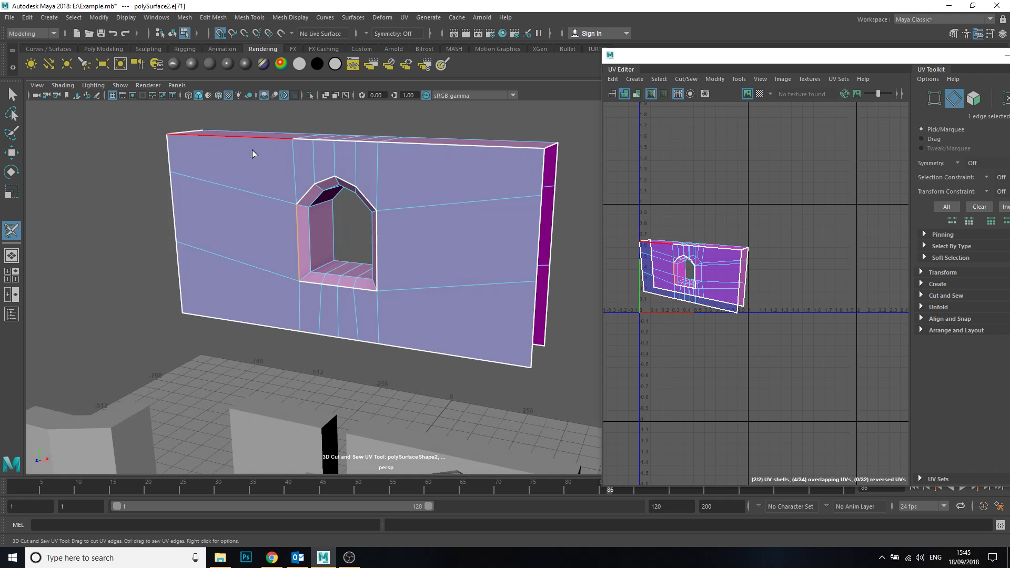
pyautogui.keyDown('alt'); pyautogui.moveTo(221, 179); pyautogui.dragTo(341, 211); pyautogui.keyUp('alt')
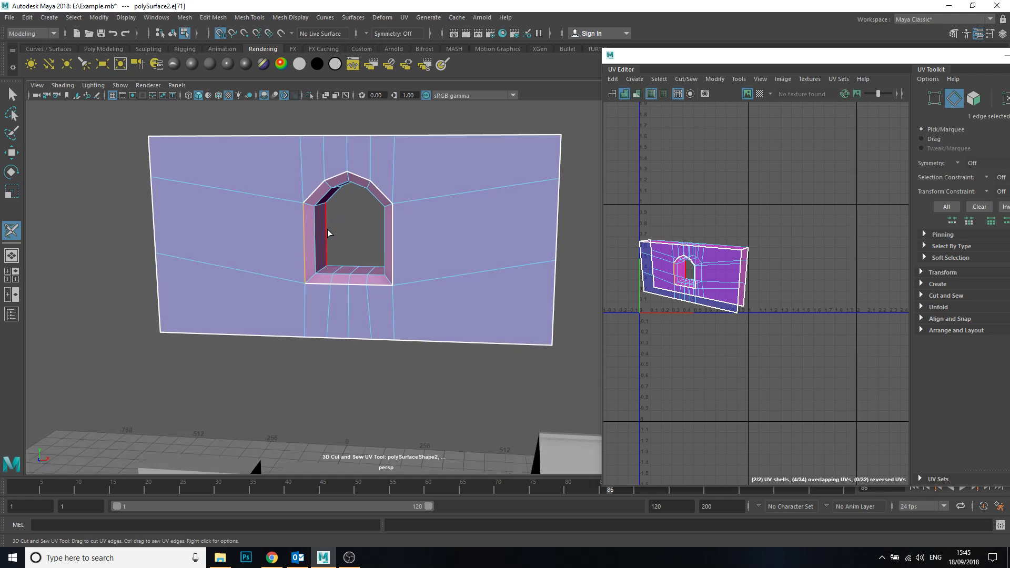
pyautogui.moveTo(300, 232); pyautogui.dragTo(304, 246)
pyautogui.keyDown('alt'); pyautogui.moveTo(357, 229); pyautogui.dragTo(386, 180); pyautogui.keyUp('alt')
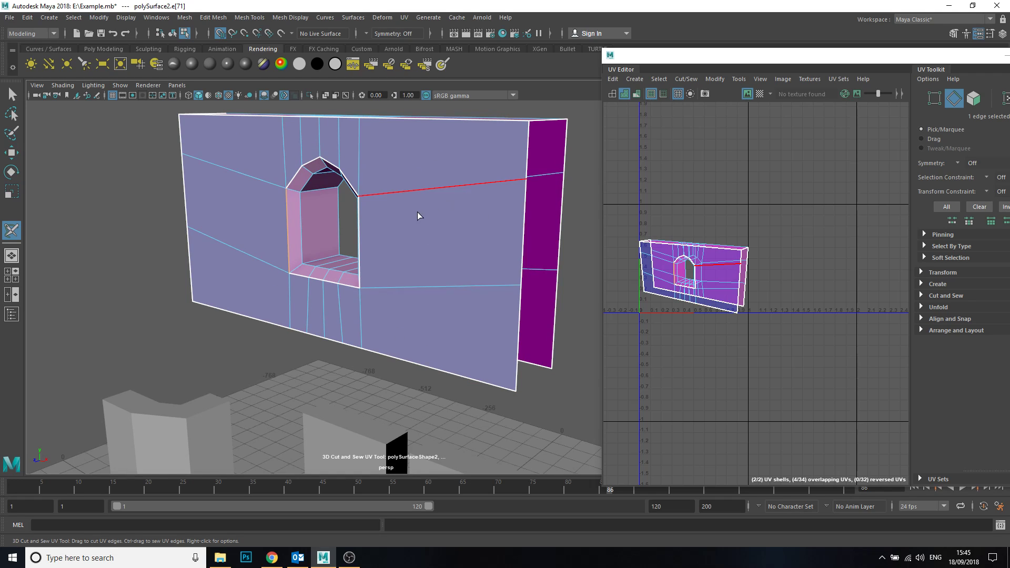
pyautogui.click(275, 246)
pyautogui.keyDown('alt'); pyautogui.moveTo(398, 285); pyautogui.dragTo(346, 283); pyautogui.keyUp('alt')
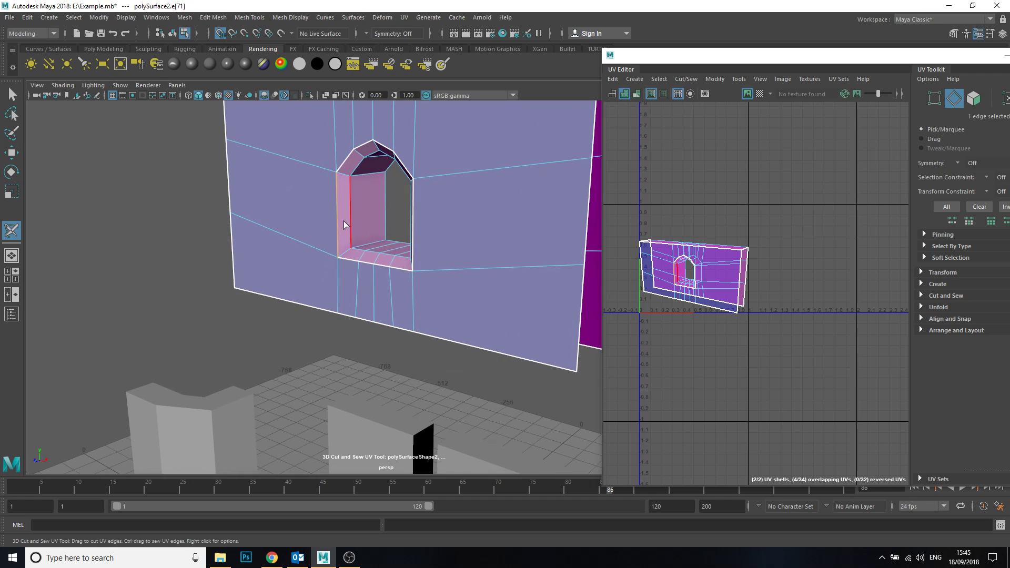
# - Try cutting and sewing the horizontal edge beside the window, sew the opening's vertical front edge, and undo the last sewing
pyautogui.click(467, 172)
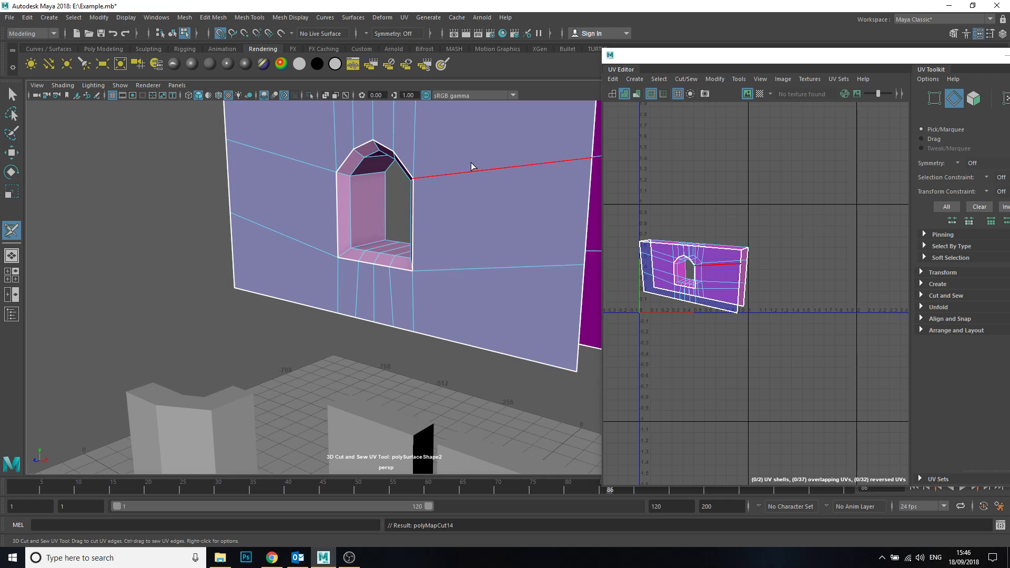
pyautogui.keyDown('ctrl'); pyautogui.click(473, 175); pyautogui.keyUp('ctrl')
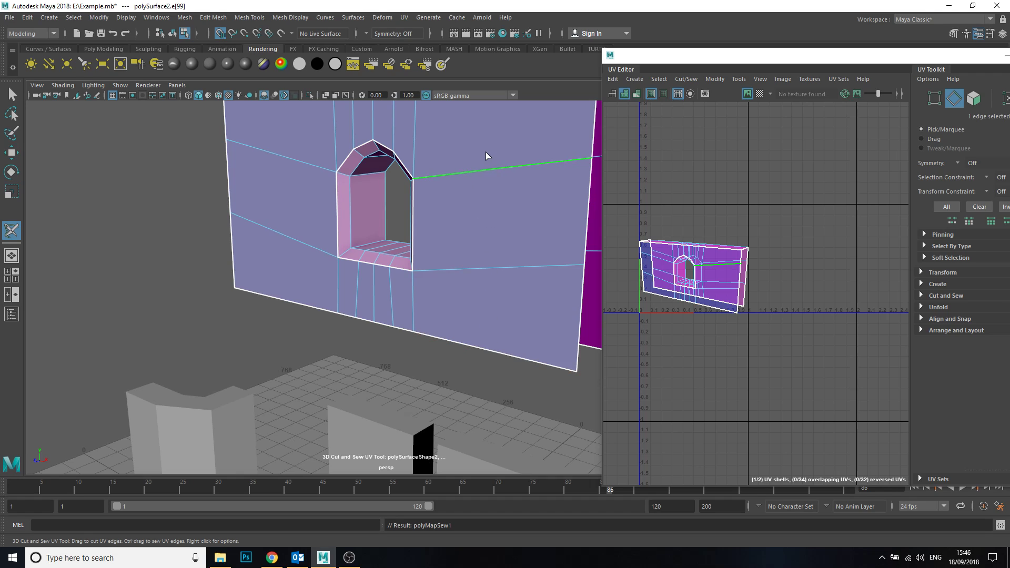
pyautogui.keyDown('ctrl'); pyautogui.click(424, 220); pyautogui.keyUp('ctrl')
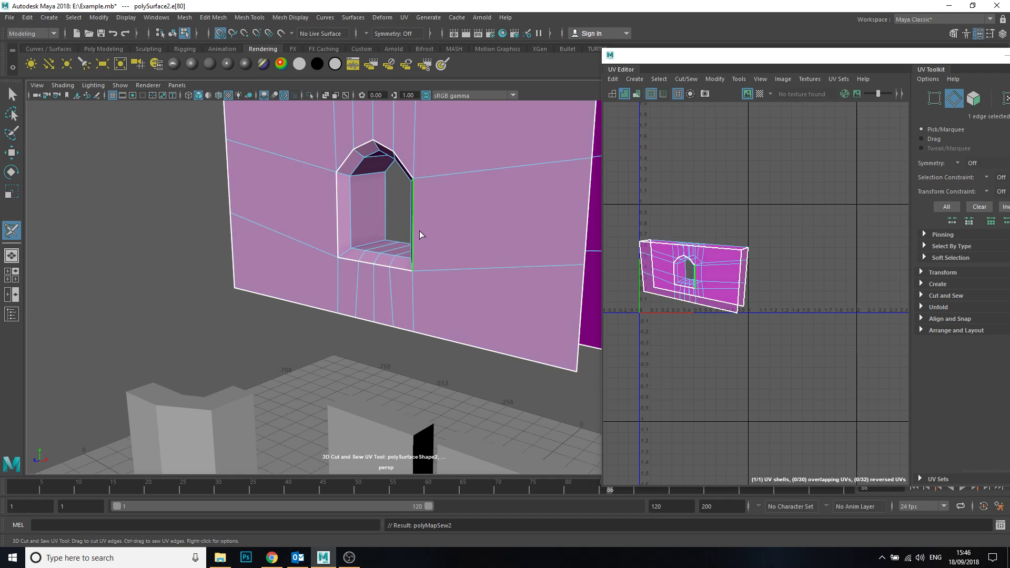
pyautogui.hotkey('ctrl', 'z')
pyautogui.hotkey('ctrl', 'z')
pyautogui.keyDown('alt'); pyautogui.moveTo(407, 244); pyautogui.dragTo(386, 239); pyautogui.keyUp('alt')
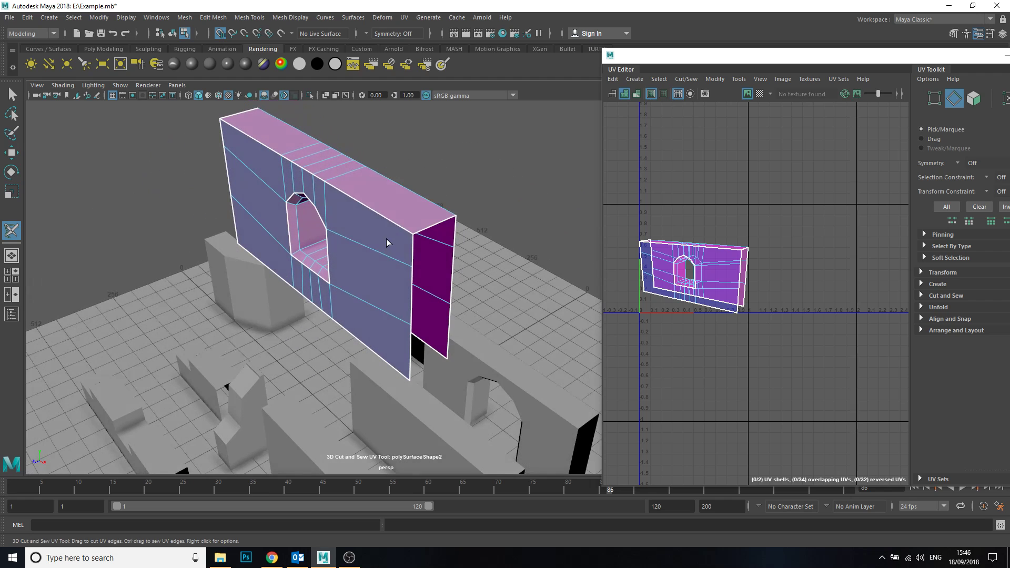
# - Cut the UVs along the wall's rear top edge and around the rear outline of the arched window opening
pyautogui.doubleClick(400, 199)
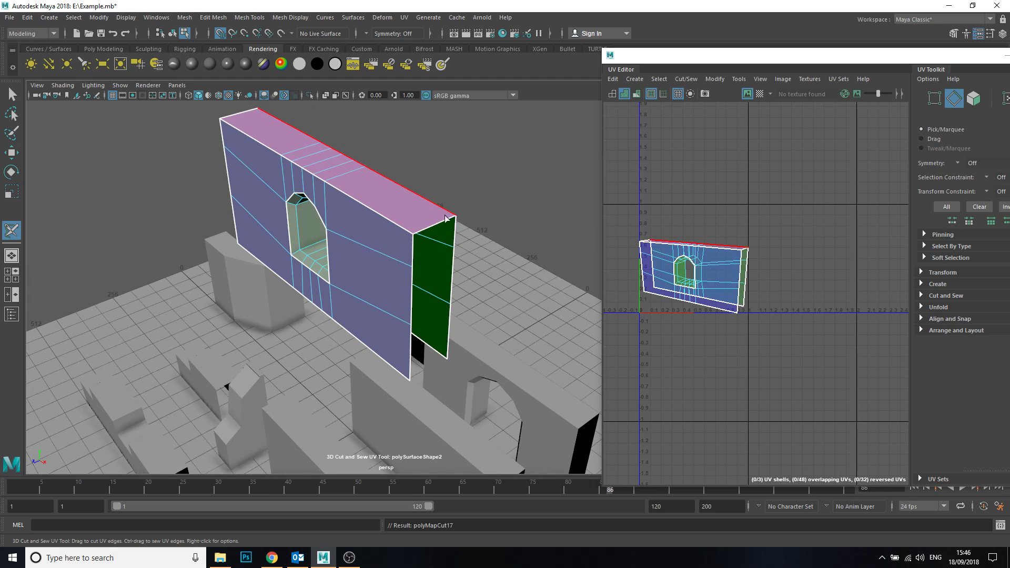
pyautogui.keyDown('alt'); pyautogui.moveTo(401, 176); pyautogui.dragTo(395, 217); pyautogui.keyUp('alt')
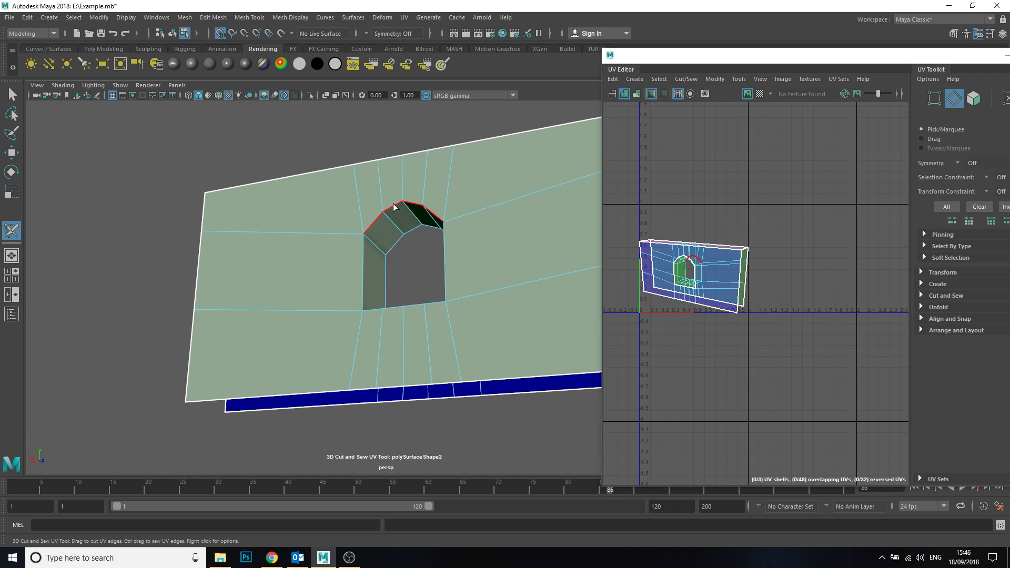
pyautogui.keyDown('alt'); pyautogui.moveTo(389, 181); pyautogui.dragTo(426, 233); pyautogui.keyUp('alt')
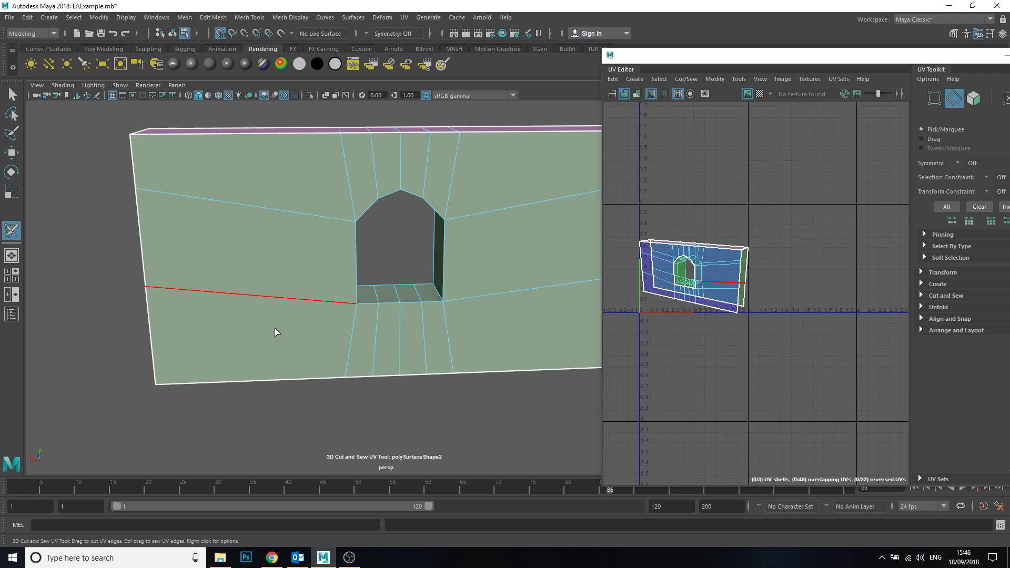
pyautogui.keyDown('alt'); pyautogui.moveTo(397, 193); pyautogui.dragTo(372, 214); pyautogui.keyUp('alt')
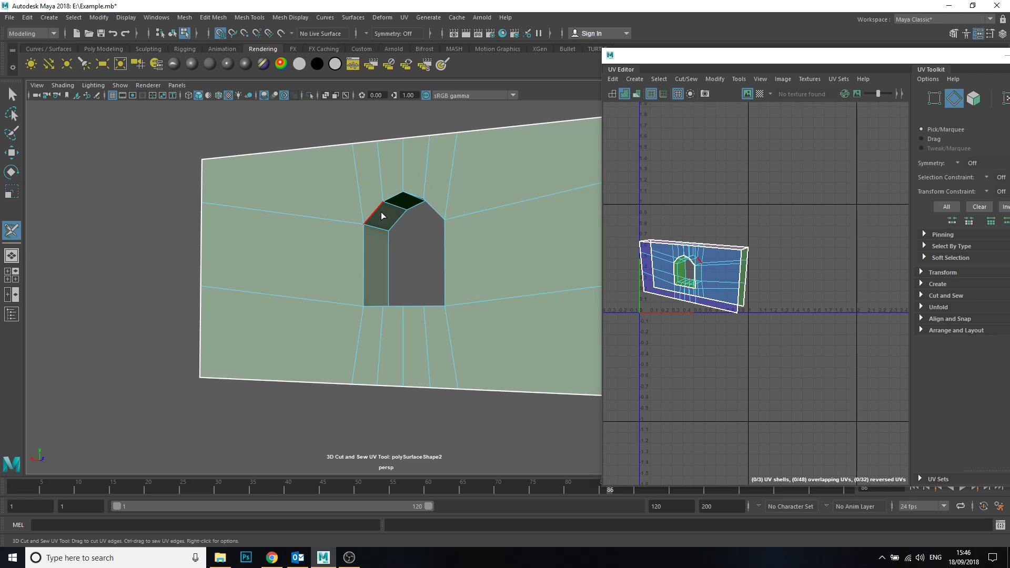
pyautogui.click(376, 217)
pyautogui.click(366, 279)
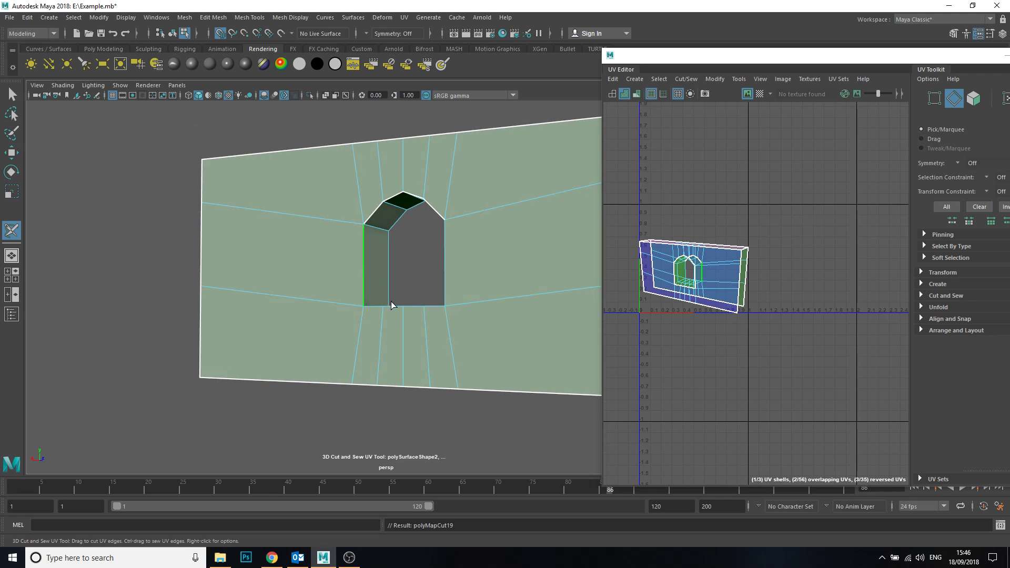
pyautogui.keyDown('alt'); pyautogui.moveTo(392, 308); pyautogui.dragTo(405, 329); pyautogui.keyUp('alt')
pyautogui.doubleClick(399, 304)
pyautogui.click(445, 284)
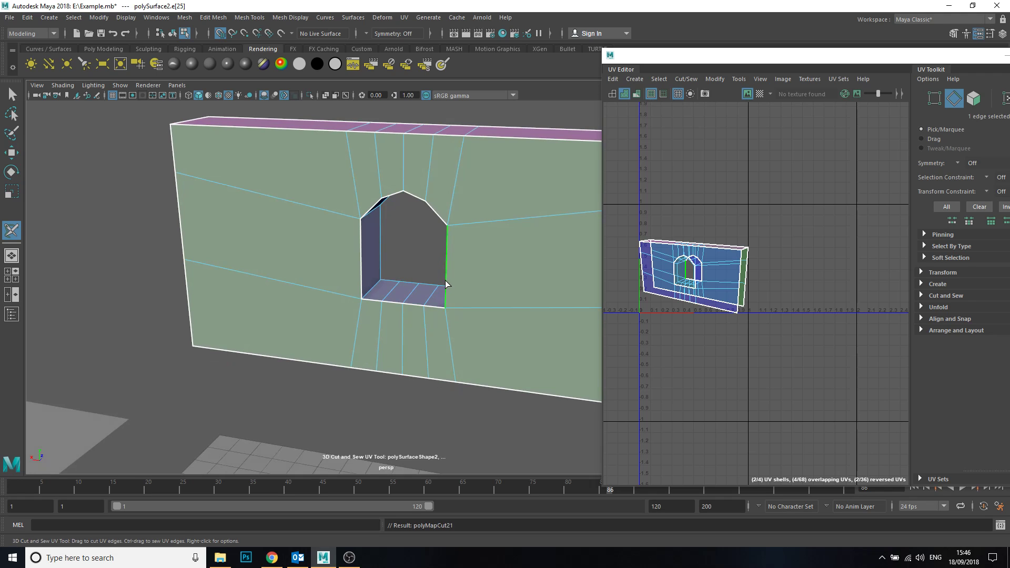
# - Sew the UVs around the outer outline of the bevel framing the arched window on the wall's rear face
pyautogui.moveTo(445, 284)
pyautogui.keyDown('alt'); pyautogui.mouseDown()
pyautogui.moveTo(431, 255)
pyautogui.moveTo(410, 274)
pyautogui.moveTo(470, 309)
pyautogui.moveTo(400, 239)
pyautogui.moveTo(316, 207)
pyautogui.mouseUp(); pyautogui.keyUp('alt')
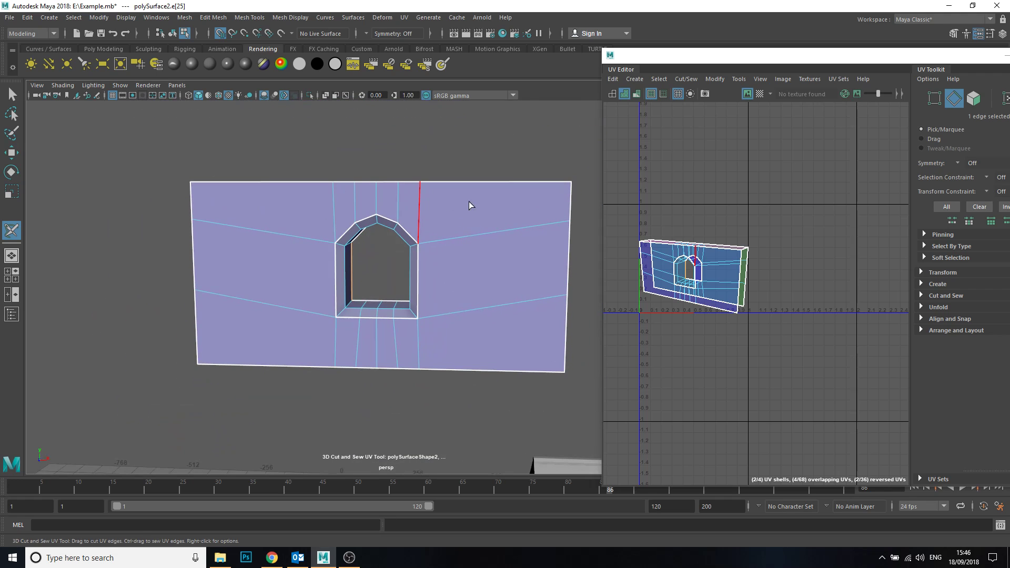
pyautogui.keyDown('alt'); pyautogui.moveTo(438, 301); pyautogui.dragTo(404, 267, button='middle'); pyautogui.keyUp('alt')
pyautogui.keyDown('alt'); pyautogui.moveTo(405, 267); pyautogui.dragTo(355, 204); pyautogui.keyUp('alt')
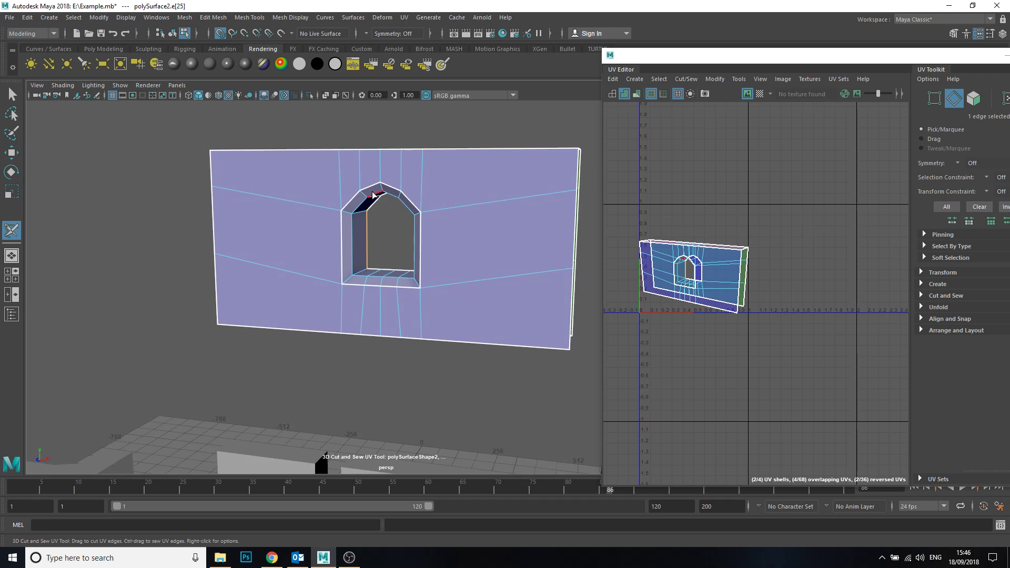
pyautogui.scroll(3, 400, 190)
pyautogui.keyDown('ctrl'); pyautogui.click(419, 174); pyautogui.keyUp('ctrl')
pyautogui.keyDown('ctrl'); pyautogui.click(390, 156); pyautogui.keyUp('ctrl')
pyautogui.keyDown('ctrl'); pyautogui.click(364, 156); pyautogui.keyUp('ctrl')
pyautogui.keyDown('ctrl'); pyautogui.click(340, 174); pyautogui.keyUp('ctrl')
pyautogui.keyDown('ctrl'); pyautogui.click(348, 283); pyautogui.keyUp('ctrl')
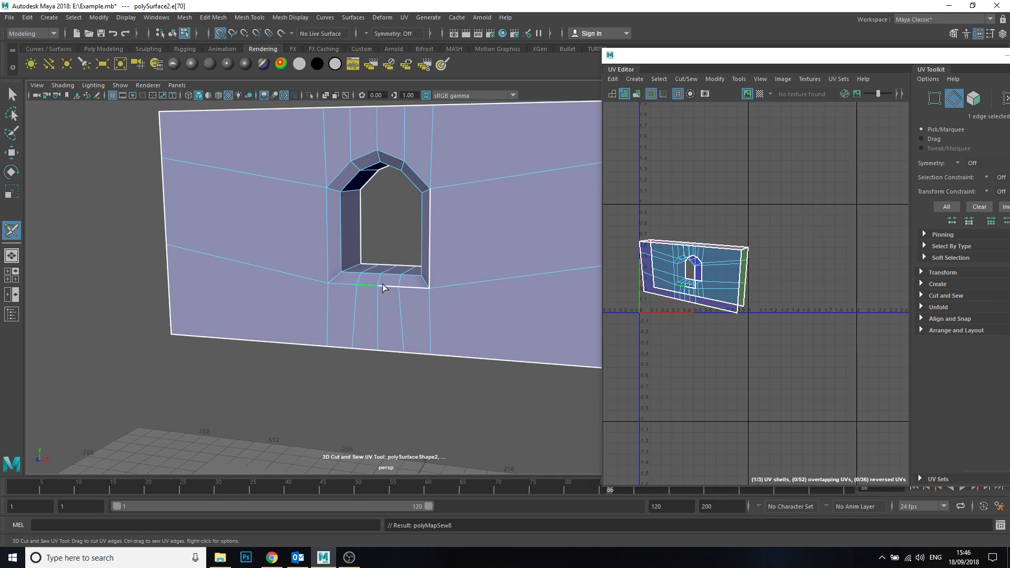
pyautogui.keyDown('ctrl'); pyautogui.click(391, 285); pyautogui.keyUp('ctrl')
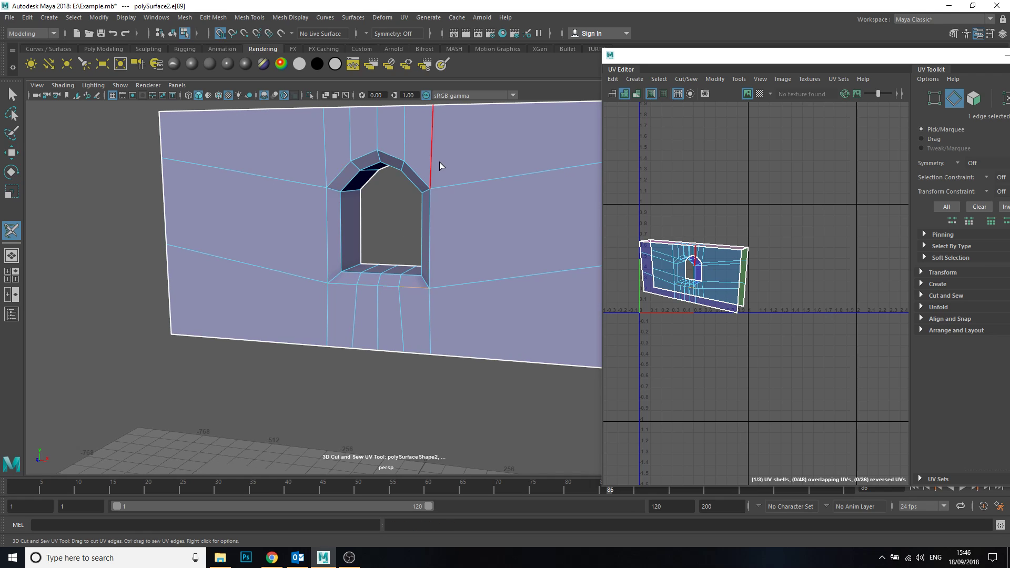
# - Cut the UVs around the bevel's inner outline to separate the inside faces of the window opening into their own shell
pyautogui.scroll(3, 433, 183)
pyautogui.keyDown('alt'); pyautogui.moveTo(343, 165); pyautogui.dragTo(352, 195, button='middle'); pyautogui.keyUp('alt')
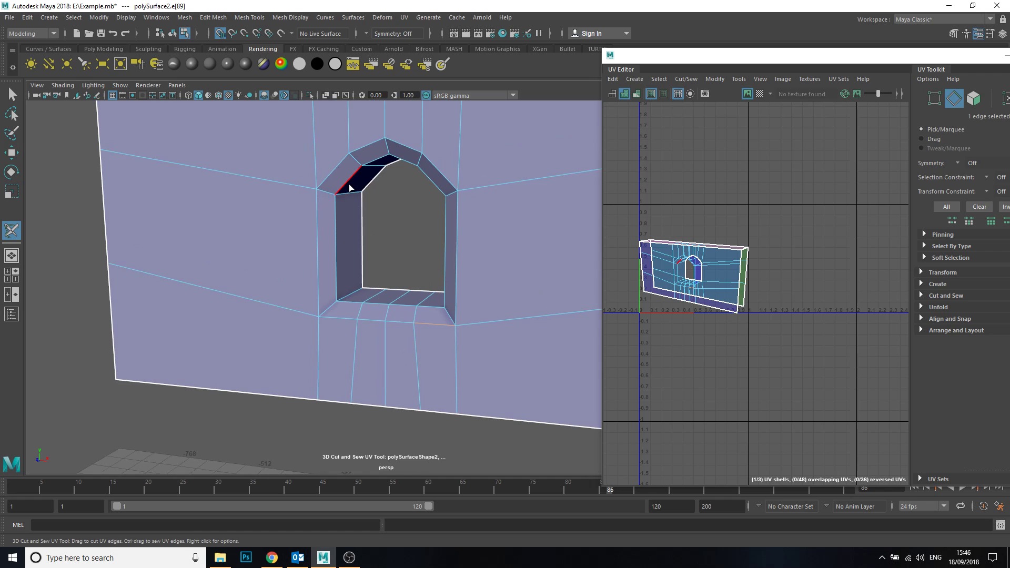
pyautogui.keyDown('ctrl'); pyautogui.click(348, 179); pyautogui.keyUp('ctrl')
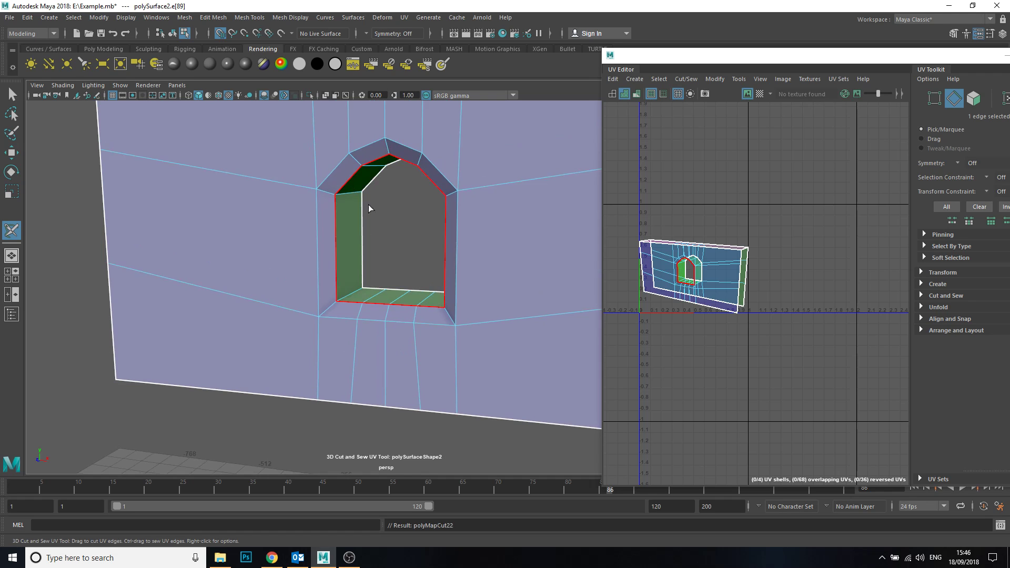
# - Examine the wall from front, side and rear to check the shell colouring and the seams around the window opening
pyautogui.keyDown('alt'); pyautogui.moveTo(500, 273); pyautogui.dragTo(422, 252); pyautogui.keyUp('alt')
pyautogui.keyDown('alt'); pyautogui.moveTo(488, 217); pyautogui.dragTo(408, 263); pyautogui.keyUp('alt')
pyautogui.keyDown('alt'); pyautogui.moveTo(311, 191); pyautogui.dragTo(356, 193); pyautogui.keyUp('alt')
pyautogui.keyDown('alt'); pyautogui.moveTo(441, 194); pyautogui.dragTo(440, 269); pyautogui.keyUp('alt')
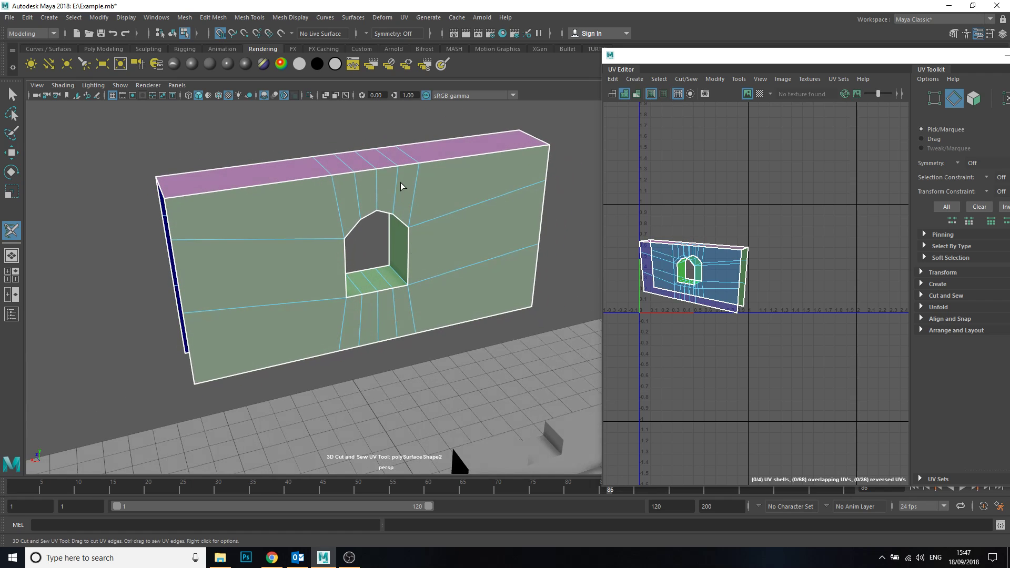
pyautogui.keyDown('alt'); pyautogui.moveTo(400, 187); pyautogui.dragTo(316, 195); pyautogui.keyUp('alt')
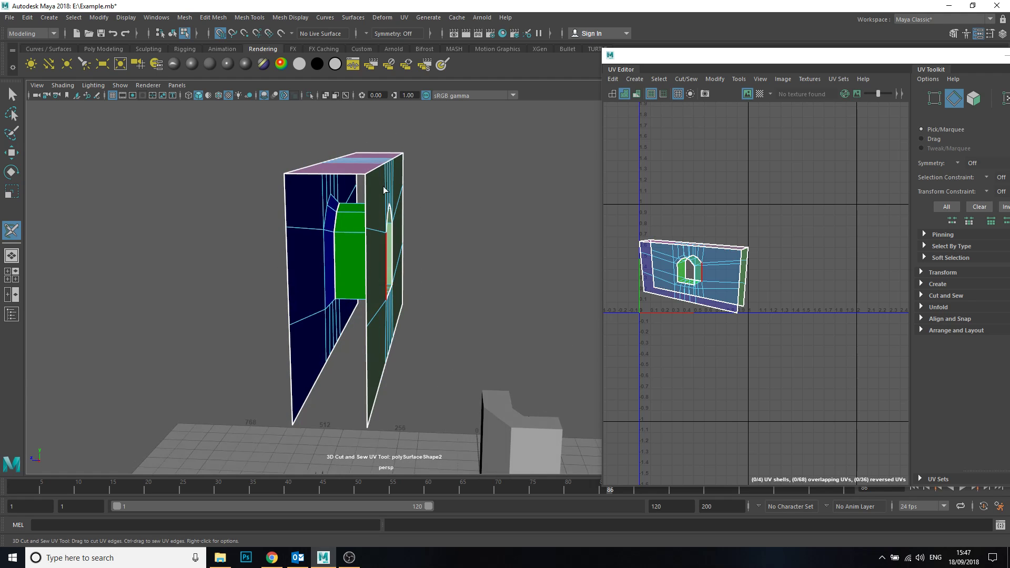
pyautogui.keyDown('alt'); pyautogui.moveTo(435, 214); pyautogui.dragTo(435, 291); pyautogui.keyUp('alt')
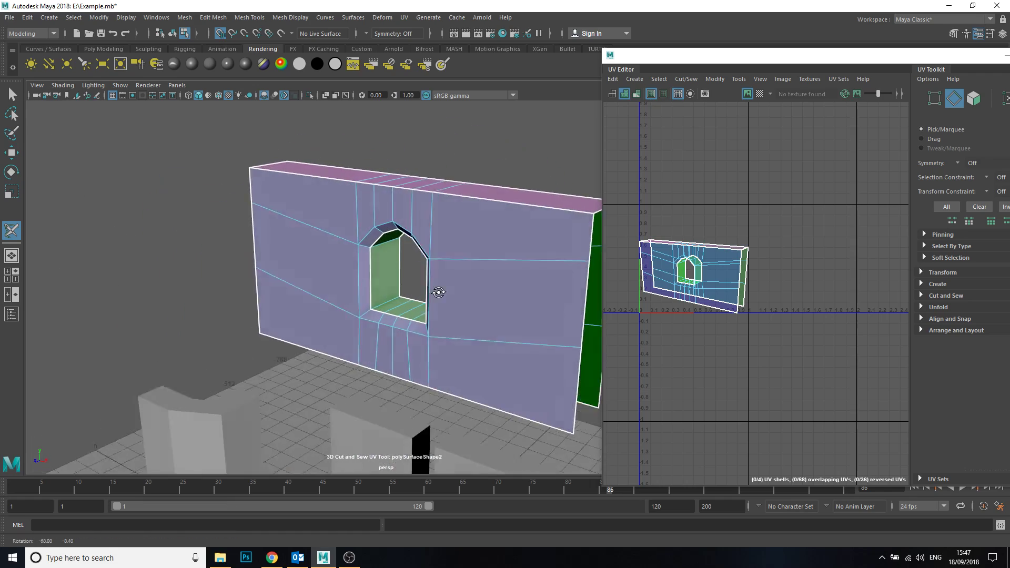
pyautogui.scroll(8, 480, 300)
pyautogui.keyDown('alt'); pyautogui.moveTo(365, 235); pyautogui.dragTo(356, 203); pyautogui.keyUp('alt')
pyautogui.scroll(-6, 463, 256)
pyautogui.keyDown('alt'); pyautogui.moveTo(463, 256); pyautogui.dragTo(511, 216); pyautogui.keyUp('alt')
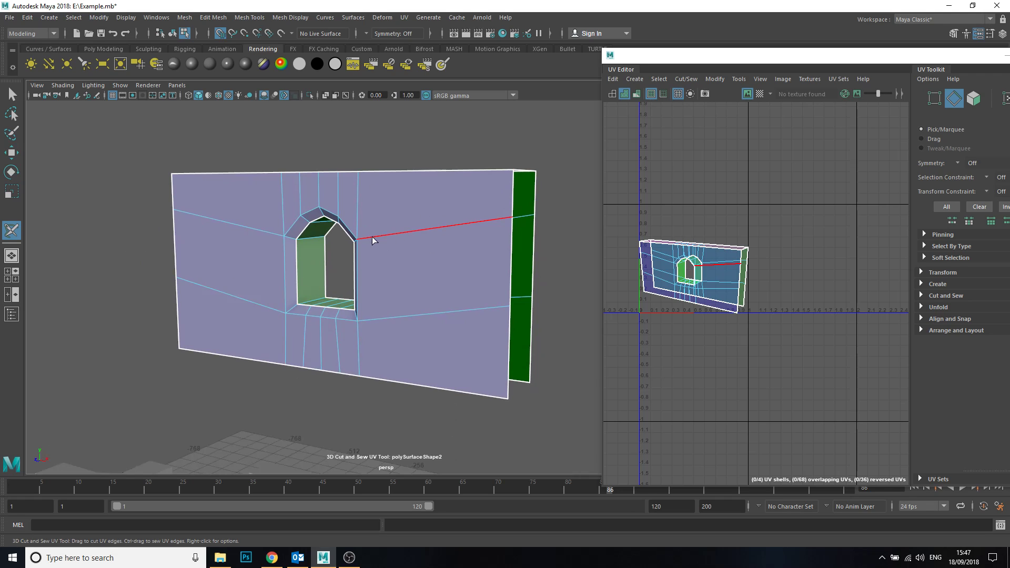
pyautogui.keyDown('alt'); pyautogui.moveTo(395, 236); pyautogui.dragTo(368, 244); pyautogui.keyUp('alt')
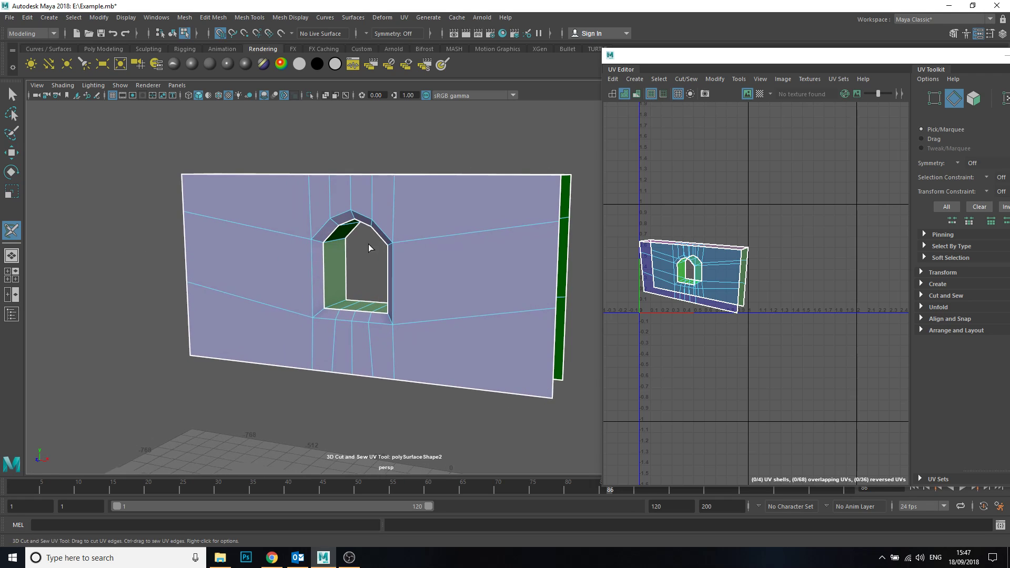
# - Switch to UV shell selection, then unfold and lay out the shell of the wall's rear face with the window bevel
pyautogui.rightClick(369, 196)
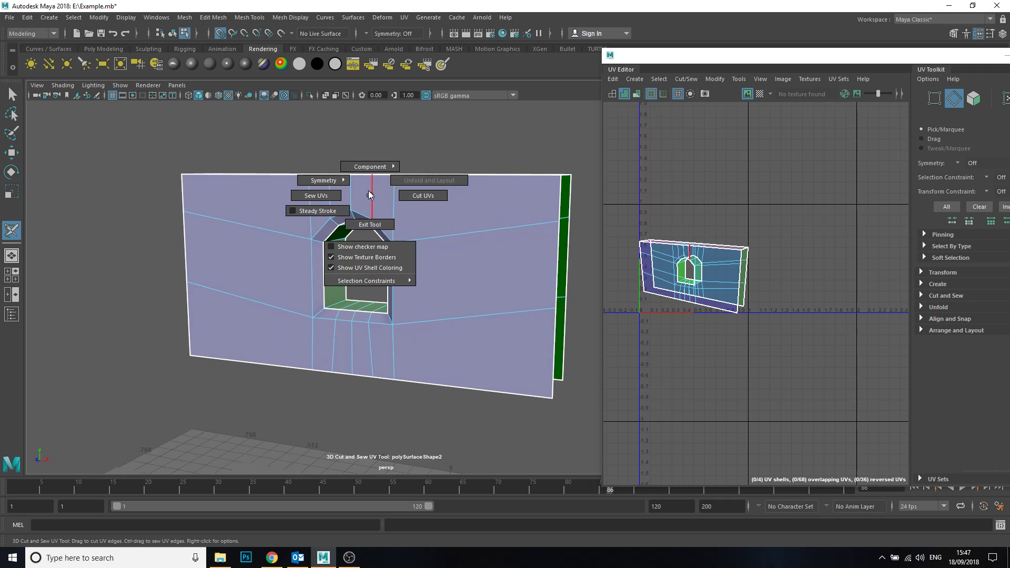
pyautogui.moveTo(370, 169)
pyautogui.click(428, 173)
pyautogui.click(414, 201)
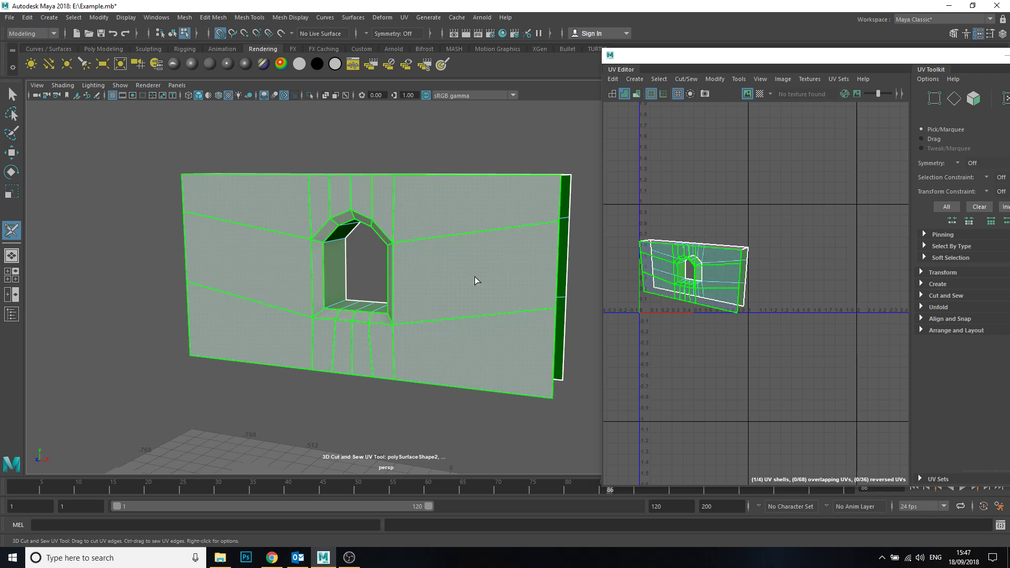
pyautogui.keyDown('alt'); pyautogui.moveTo(413, 216); pyautogui.dragTo(340, 271); pyautogui.keyUp('alt')
pyautogui.keyDown('alt'); pyautogui.moveTo(419, 273); pyautogui.dragTo(417, 238); pyautogui.keyUp('alt')
pyautogui.click(426, 256)
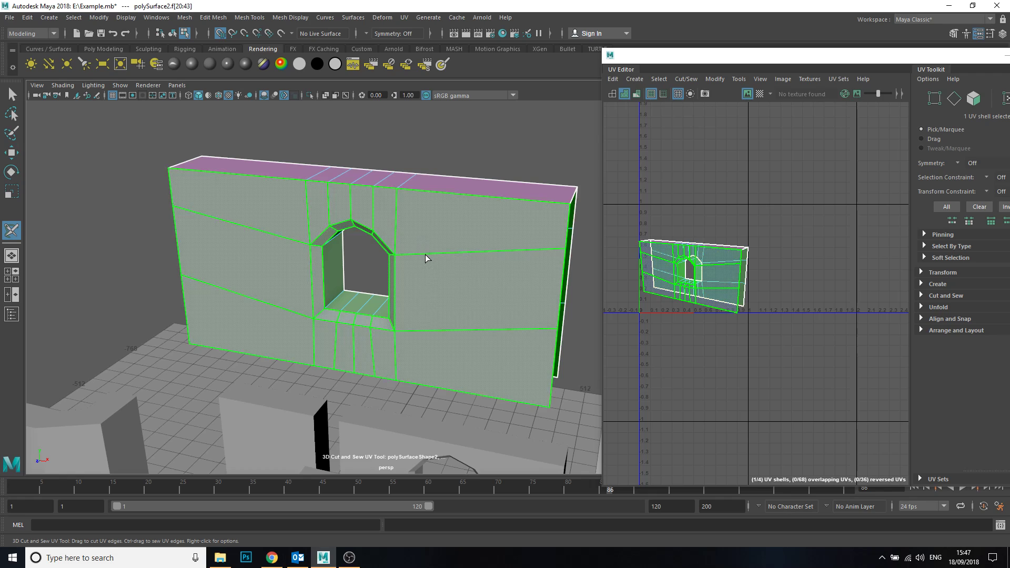
pyautogui.hotkey('ctrl', 'l')
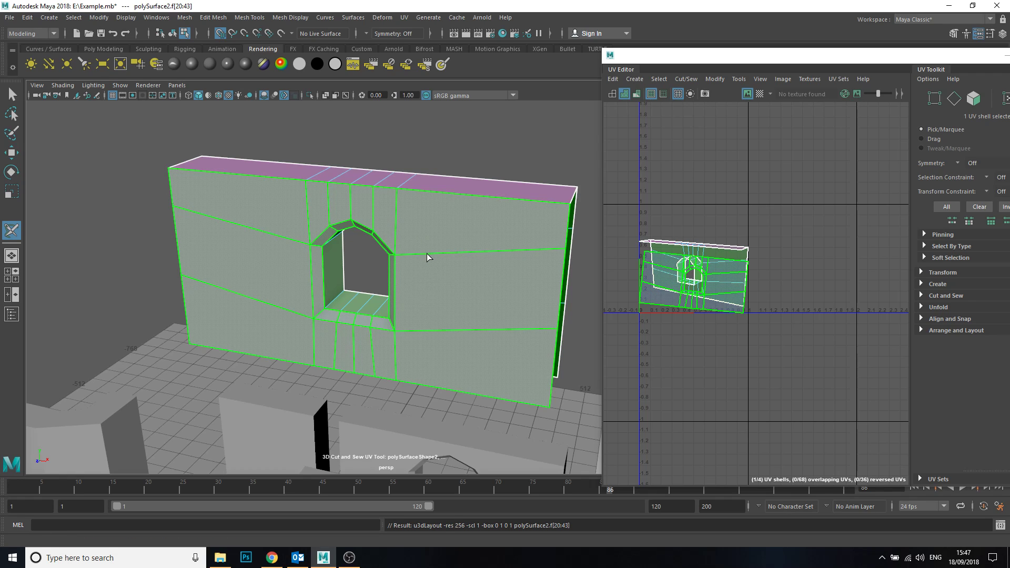
pyautogui.click(427, 256)
# - Unfold and lay out the shell of the wall's top strip and the shell of its front face
pyautogui.keyDown('alt'); pyautogui.moveTo(427, 260); pyautogui.dragTo(384, 242); pyautogui.keyUp('alt')
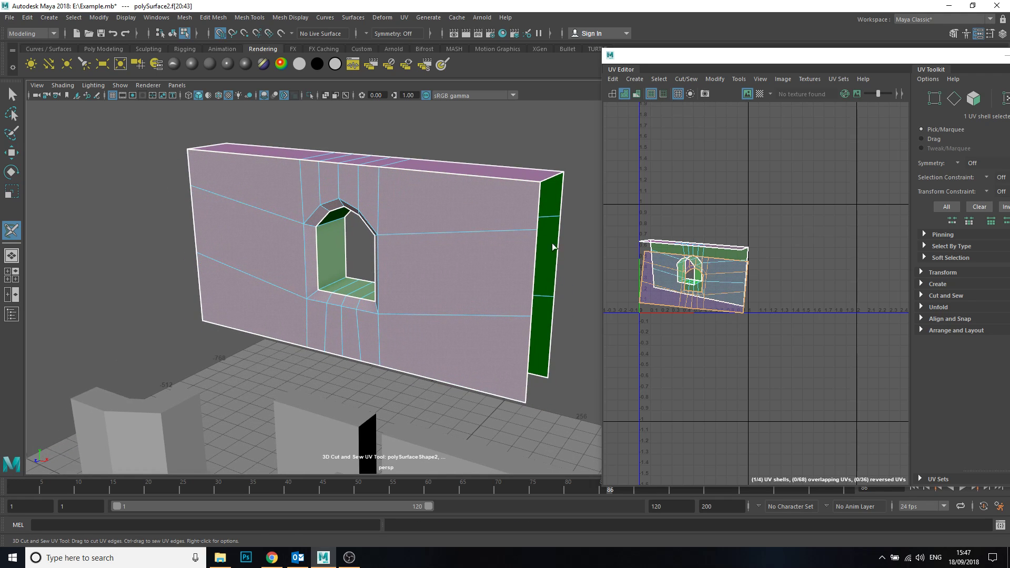
pyautogui.click(440, 163)
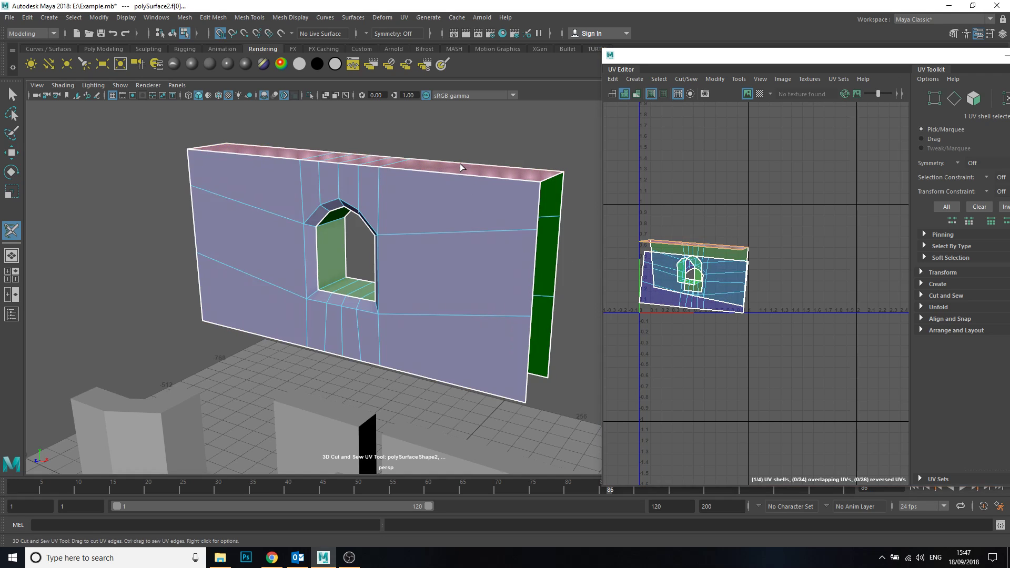
pyautogui.moveTo(460, 167); pyautogui.dragTo(533, 187)
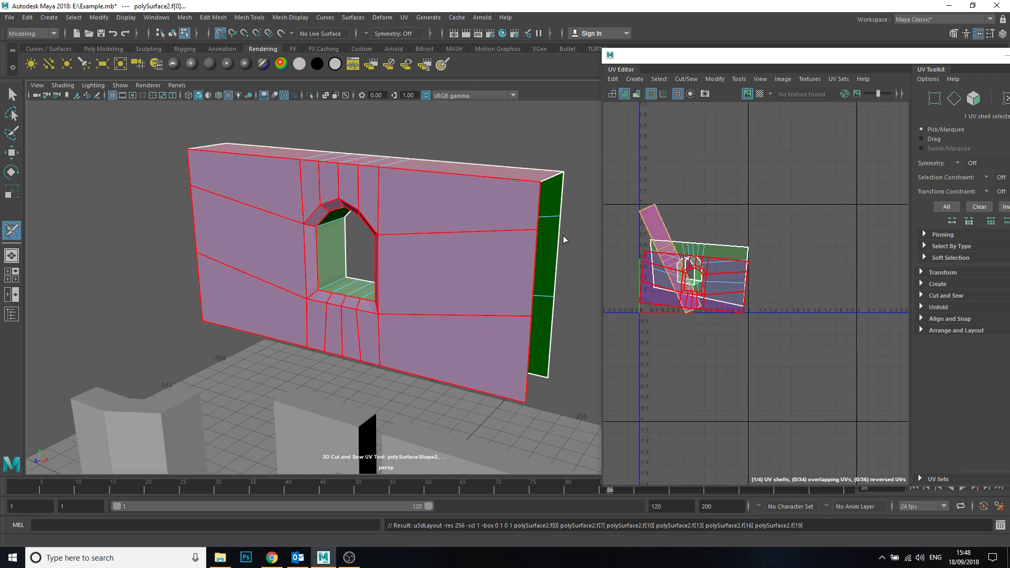
pyautogui.keyDown('alt'); pyautogui.moveTo(535, 226); pyautogui.dragTo(369, 200); pyautogui.keyUp('alt')
pyautogui.click(354, 209)
pyautogui.hotkey('ctrl', 'u')
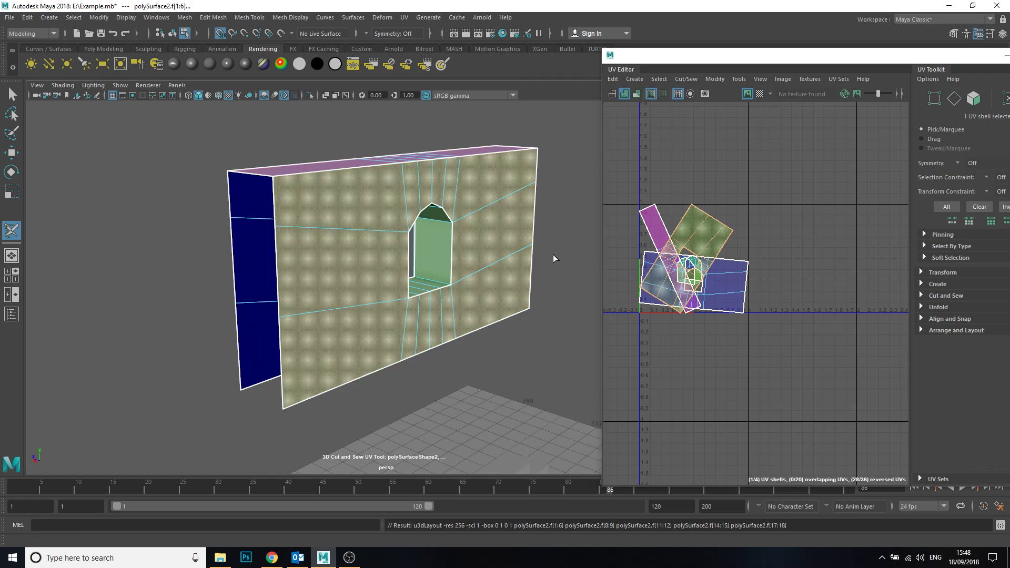
# - Unfold and lay out the shell of the inside faces of the window opening
pyautogui.keyDown('alt'); pyautogui.moveTo(510, 255); pyautogui.dragTo(442, 266); pyautogui.keyUp('alt')
pyautogui.click(442, 264)
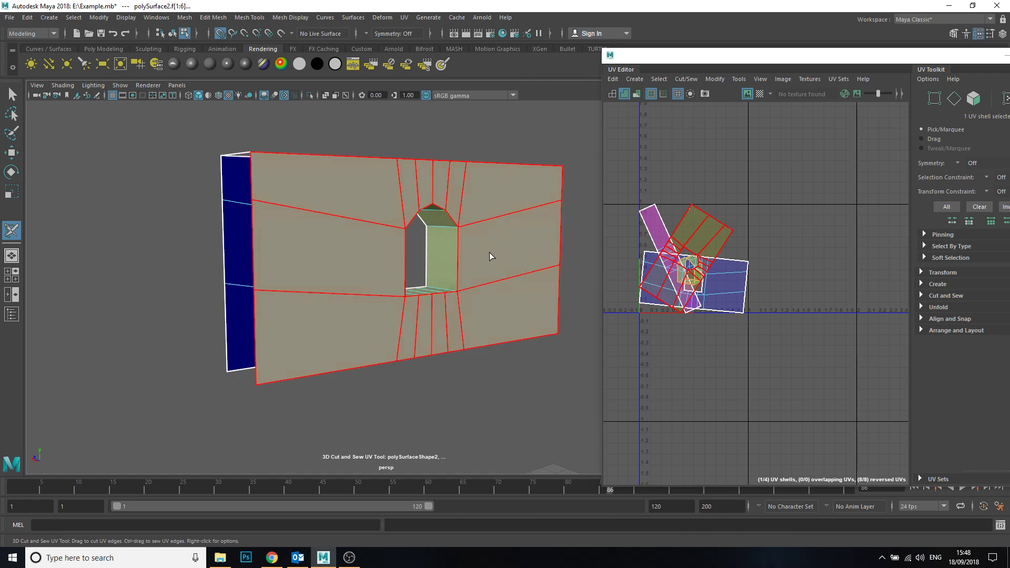
pyautogui.hotkey('ctrl', 'u')
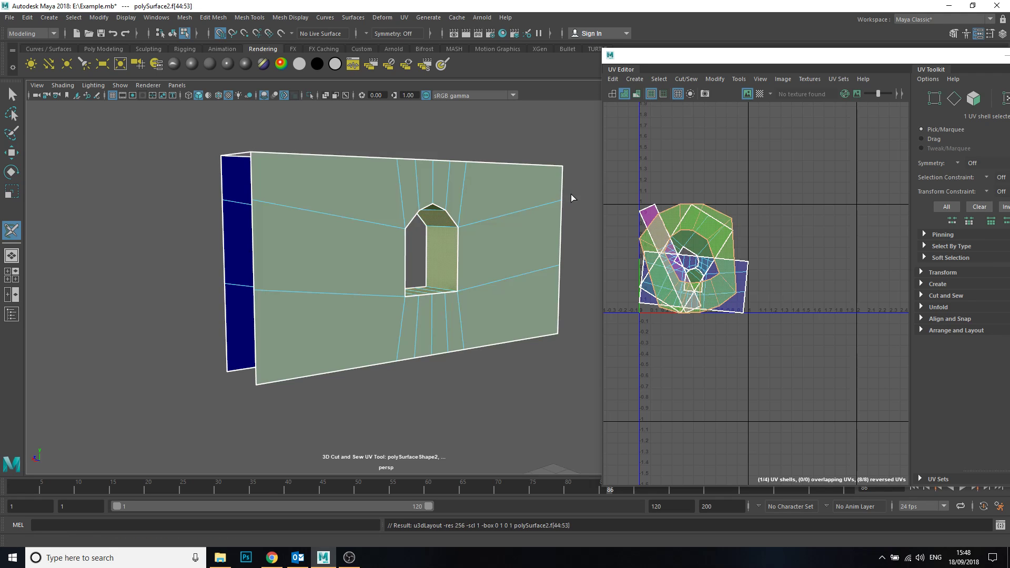
# - Leave the cut and sew tool, select the whole wall object, and lay out all its UV shells without overlap
pyautogui.keyDown('alt'); pyautogui.moveTo(393, 258); pyautogui.dragTo(442, 268); pyautogui.keyUp('alt')
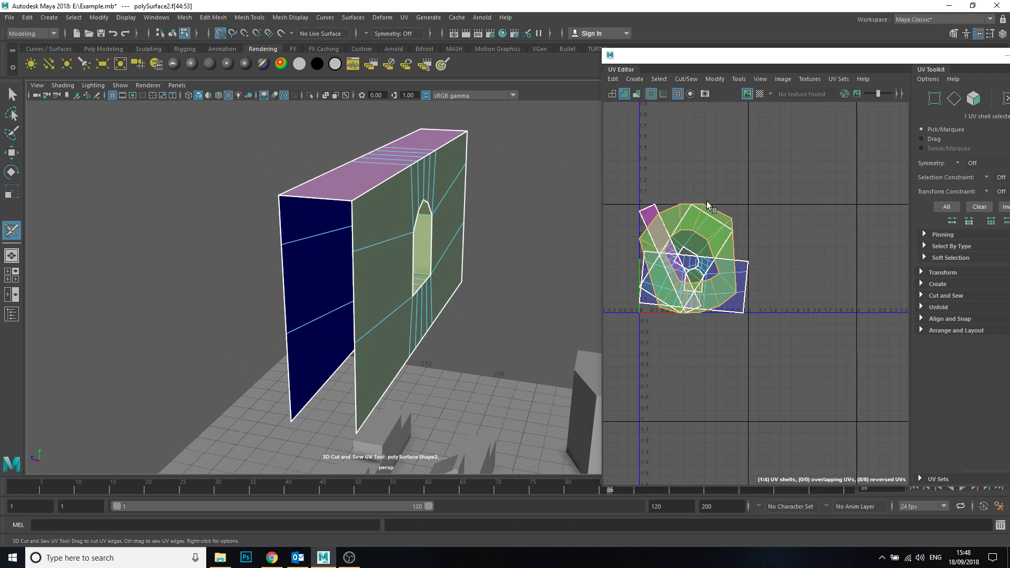
pyautogui.keyDown('alt'); pyautogui.moveTo(332, 242); pyautogui.dragTo(449, 245); pyautogui.keyUp('alt')
pyautogui.moveTo(442, 215); pyautogui.dragTo(509, 198, button='right')
pyautogui.press('w')
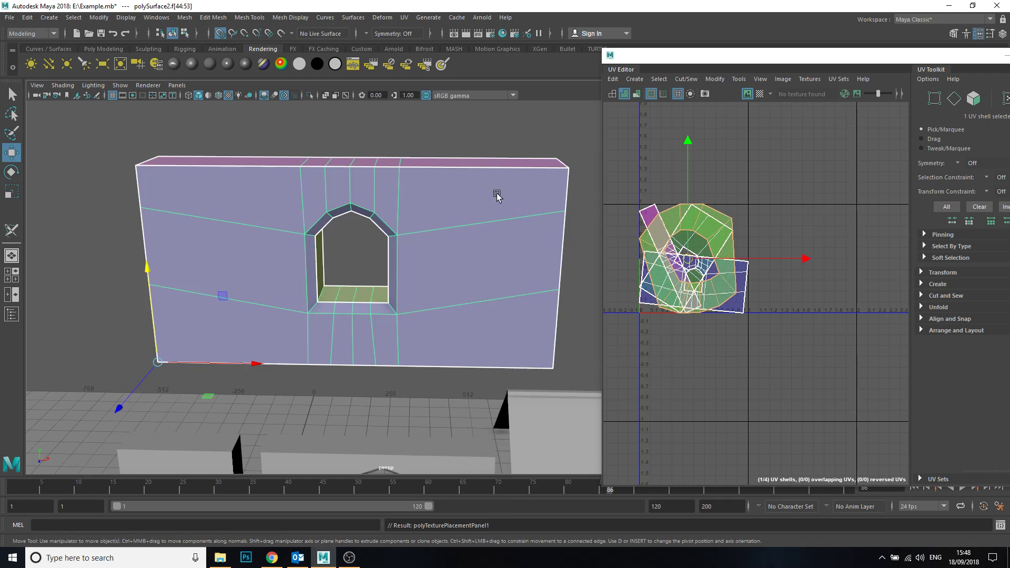
pyautogui.keyDown('alt'); pyautogui.moveTo(499, 226); pyautogui.dragTo(436, 194, button='middle'); pyautogui.keyUp('alt')
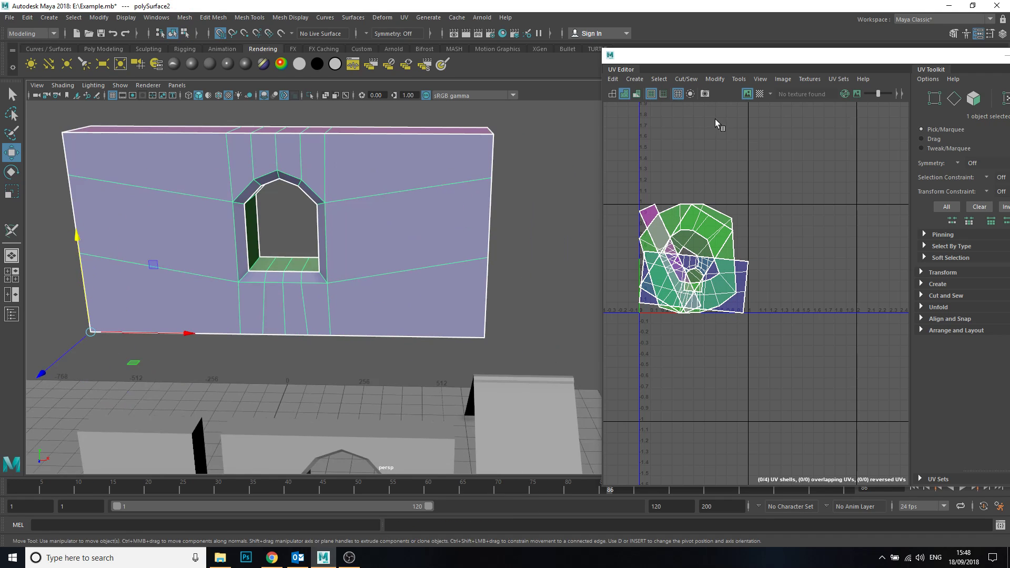
pyautogui.click(716, 82)
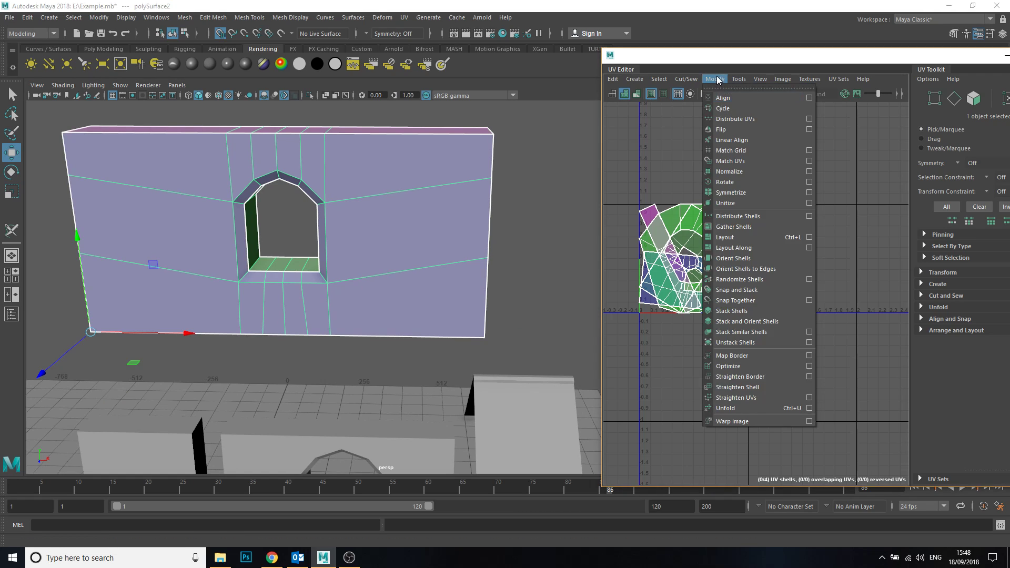
pyautogui.click(770, 237)
# - Apply Orient Shells to straighten the wall's rotated UV shells along the UV axes
pyautogui.scroll(5, 664, 146)
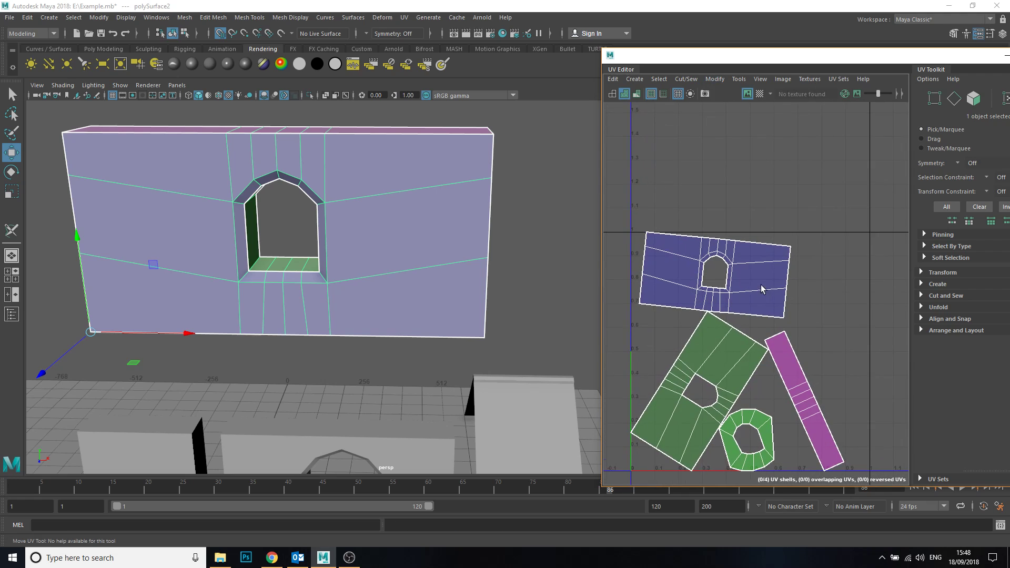
pyautogui.keyDown('alt'); pyautogui.moveTo(762, 311); pyautogui.dragTo(764, 283, button='middle'); pyautogui.keyUp('alt')
pyautogui.scroll(10, 813, 330)
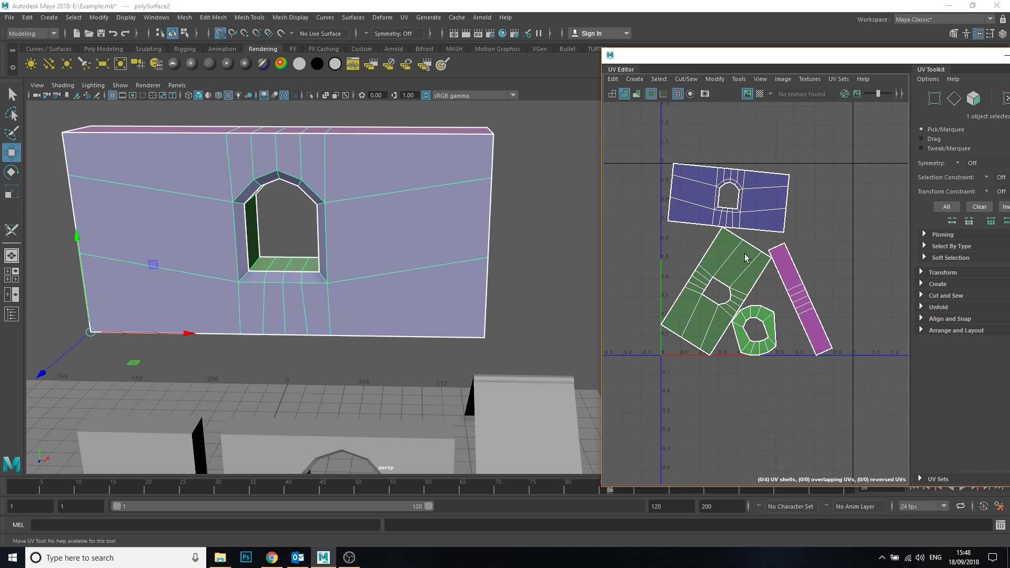
pyautogui.scroll(-10, 860, 330)
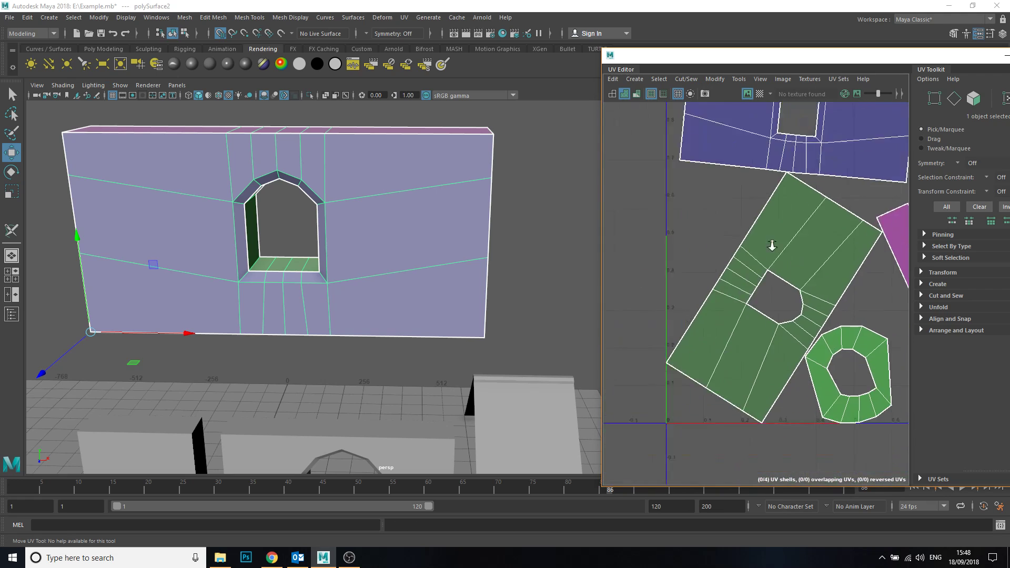
pyautogui.keyDown('alt'); pyautogui.moveTo(794, 274); pyautogui.dragTo(782, 290, button='middle'); pyautogui.keyUp('alt')
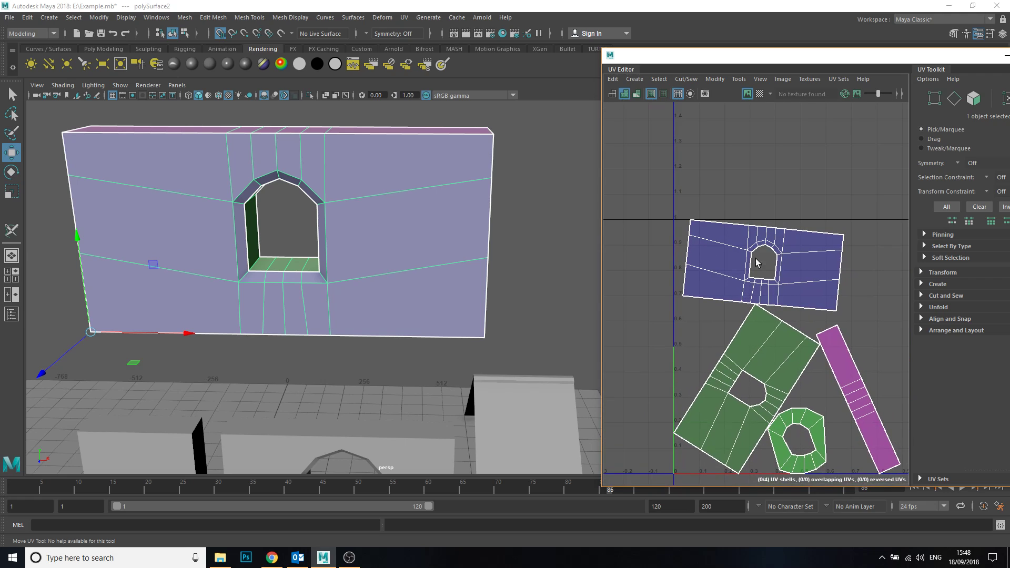
pyautogui.click(716, 79)
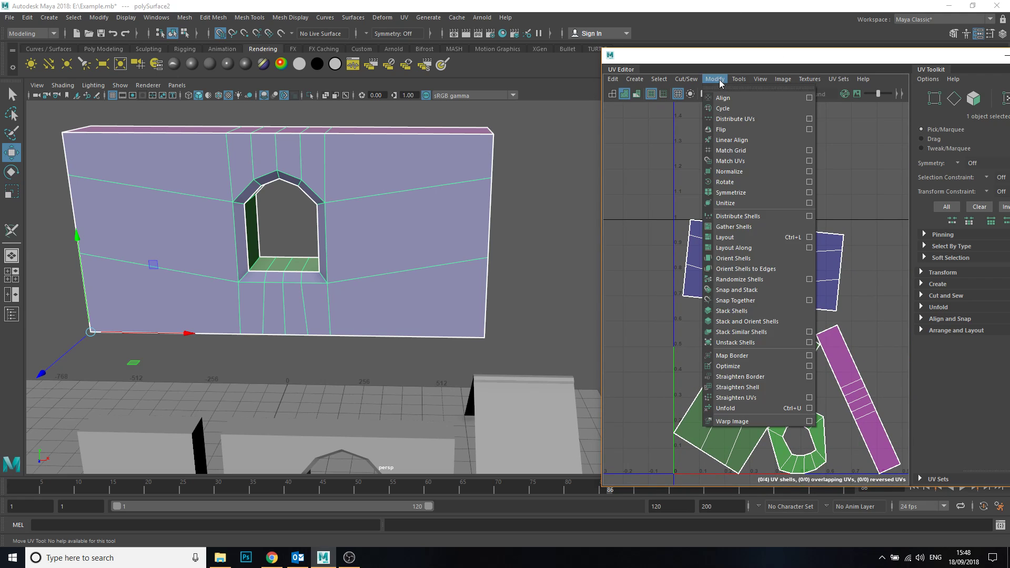
pyautogui.click(749, 259)
pyautogui.keyDown('alt'); pyautogui.moveTo(844, 347); pyautogui.dragTo(772, 287, button='middle'); pyautogui.keyUp('alt')
pyautogui.scroll(-2, 752, 296)
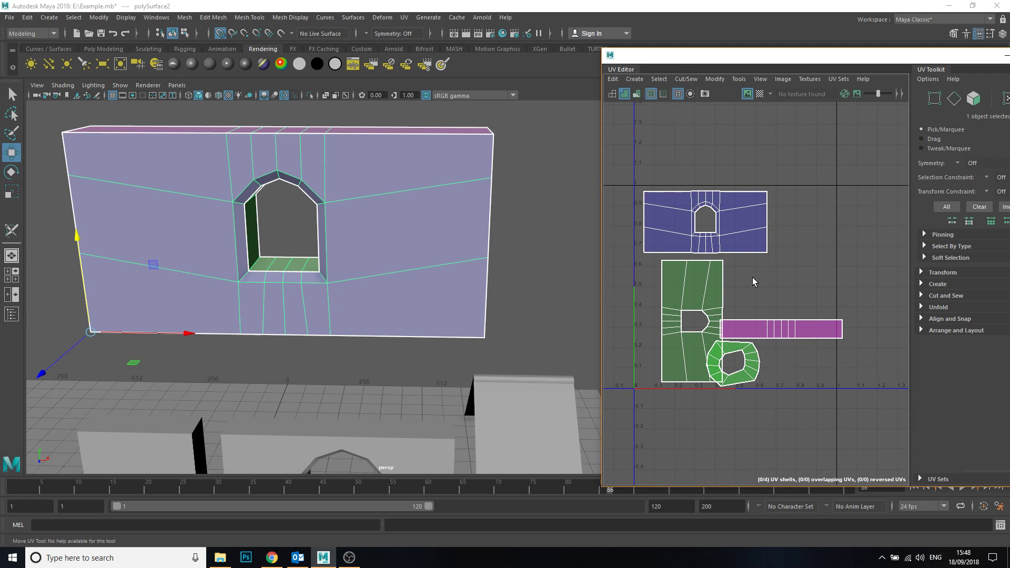
# - Select all UVs of the wall and lay out the oriented shells again within the UV space
pyautogui.keyDown('alt'); pyautogui.moveTo(734, 337); pyautogui.dragTo(726, 303, button='middle'); pyautogui.keyUp('alt')
pyautogui.moveTo(671, 243); pyautogui.dragTo(674, 256, button='right')
pyautogui.moveTo(640, 242); pyautogui.dragTo(703, 305)
pyautogui.rightClick(711, 256)
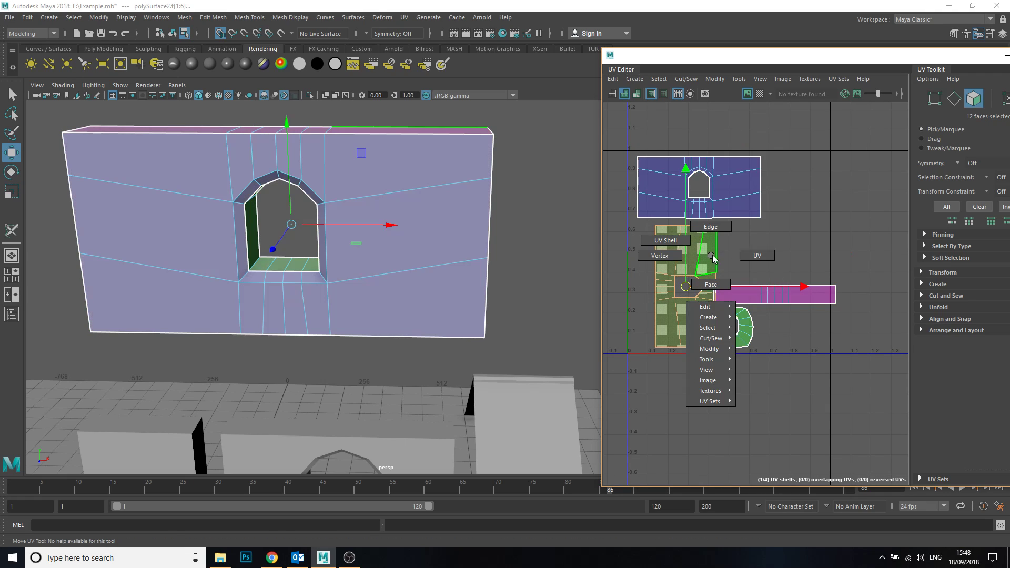
pyautogui.click(802, 246)
pyautogui.scroll(-3, 872, 288)
pyautogui.moveTo(902, 170); pyautogui.dragTo(664, 411)
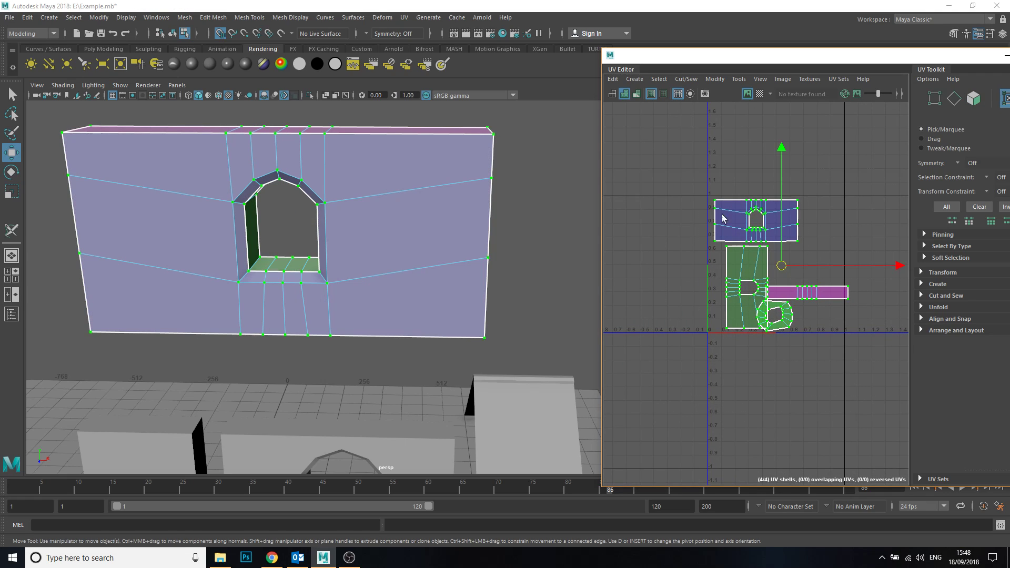
pyautogui.click(718, 78)
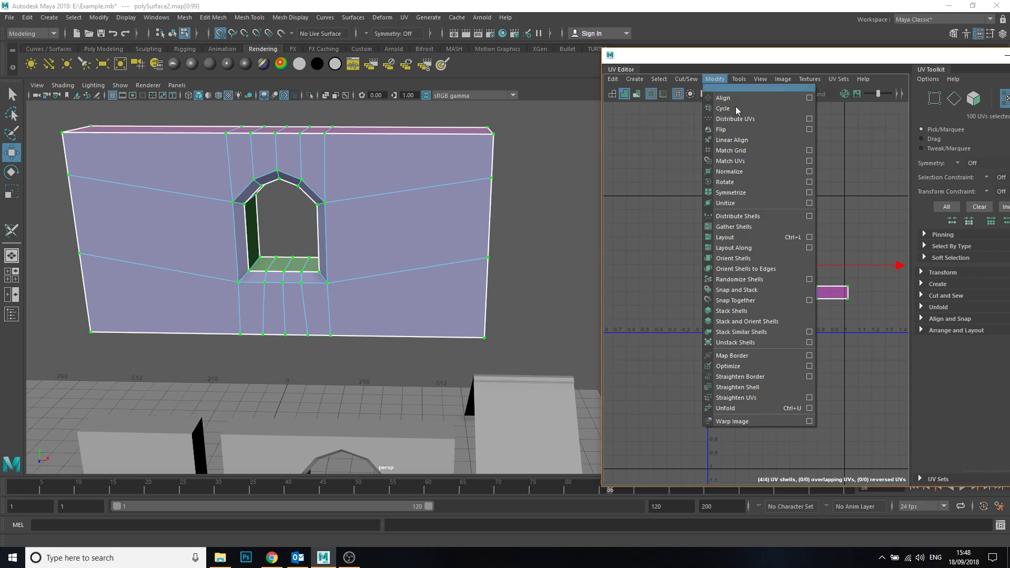
pyautogui.click(744, 236)
pyautogui.click(824, 250)
pyautogui.scroll(5, 755, 274)
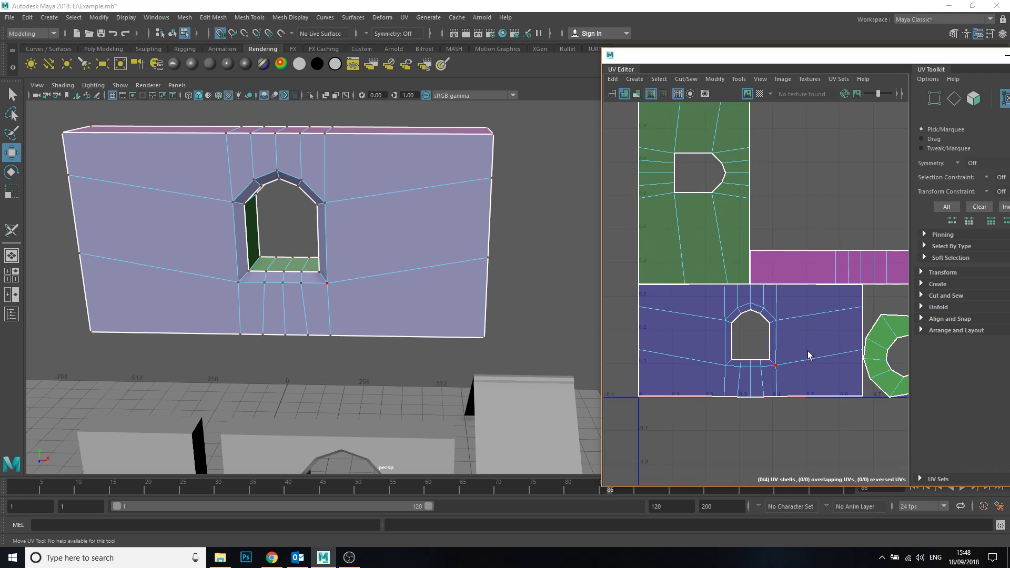
# - Examine the laid-out UV shells and select the ring-shaped window opening shell to locate its faces on the wall
pyautogui.scroll(-2, 841, 296)
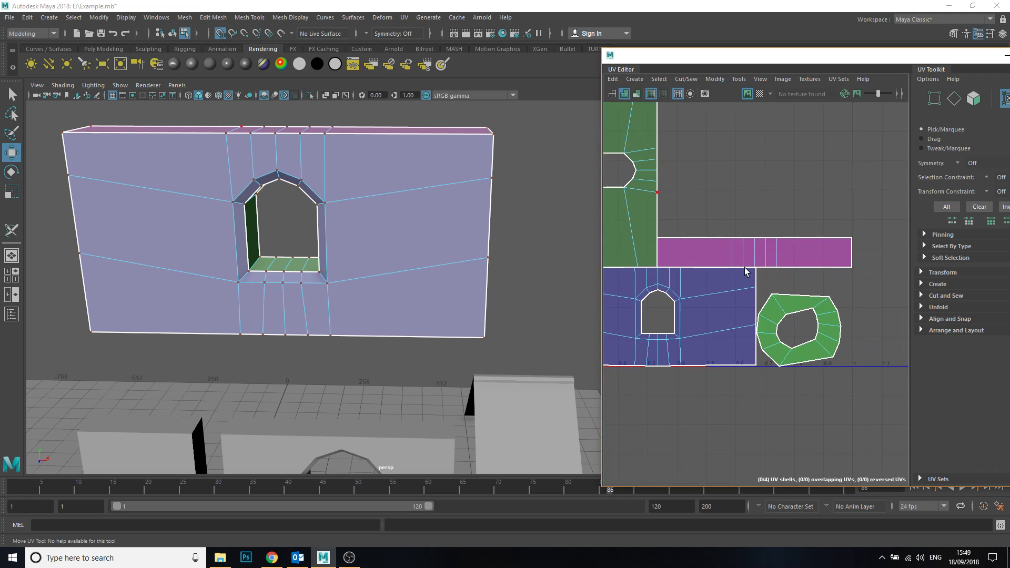
pyautogui.scroll(3, 798, 309)
pyautogui.keyDown('alt'); pyautogui.moveTo(856, 289); pyautogui.dragTo(726, 282, button='middle'); pyautogui.keyUp('alt')
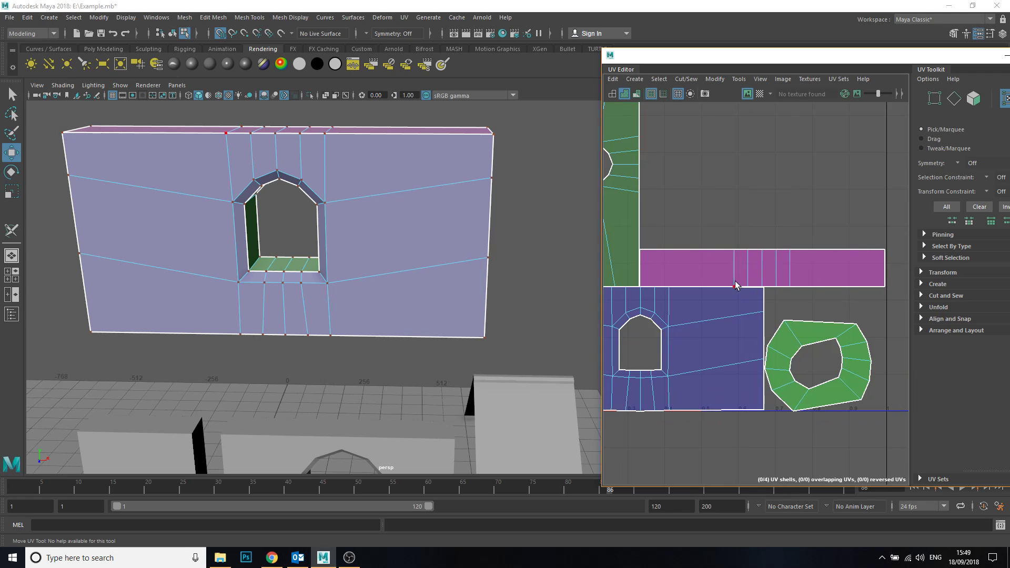
pyautogui.keyDown('alt'); pyautogui.moveTo(698, 405); pyautogui.dragTo(751, 349, button='middle'); pyautogui.keyUp('alt')
pyautogui.keyDown('alt'); pyautogui.moveTo(676, 371); pyautogui.dragTo(740, 347, button='middle'); pyautogui.keyUp('alt')
pyautogui.moveTo(743, 331); pyautogui.dragTo(777, 322, button='right')
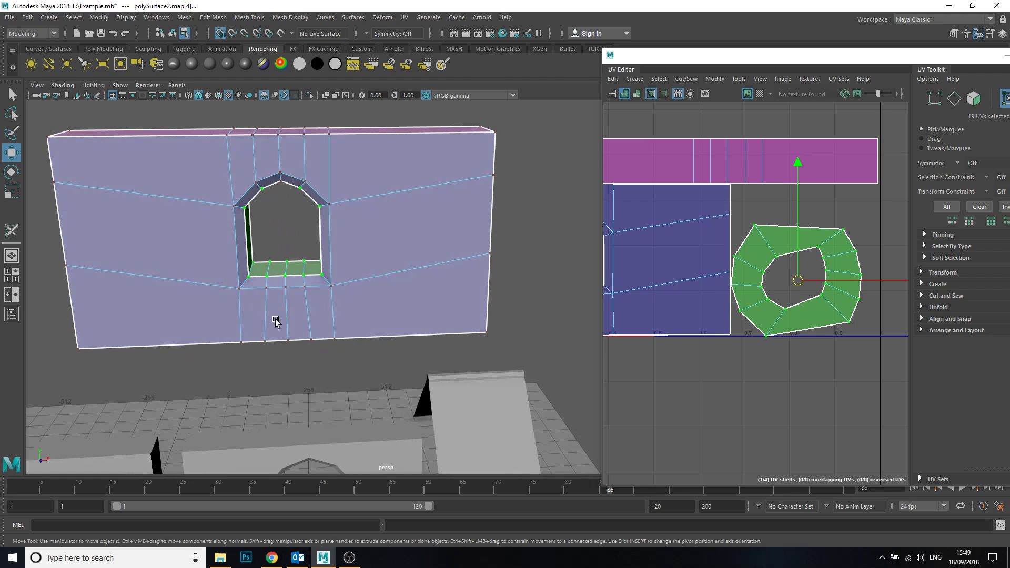
pyautogui.keyDown('alt'); pyautogui.moveTo(273, 320); pyautogui.dragTo(447, 313); pyautogui.keyUp('alt')
# - With the 3D Cut and Sew UV Tool, cut the inside edge of the window opening where the arch meets the right side face
pyautogui.moveTo(470, 234); pyautogui.dragTo(523, 218, button='right')
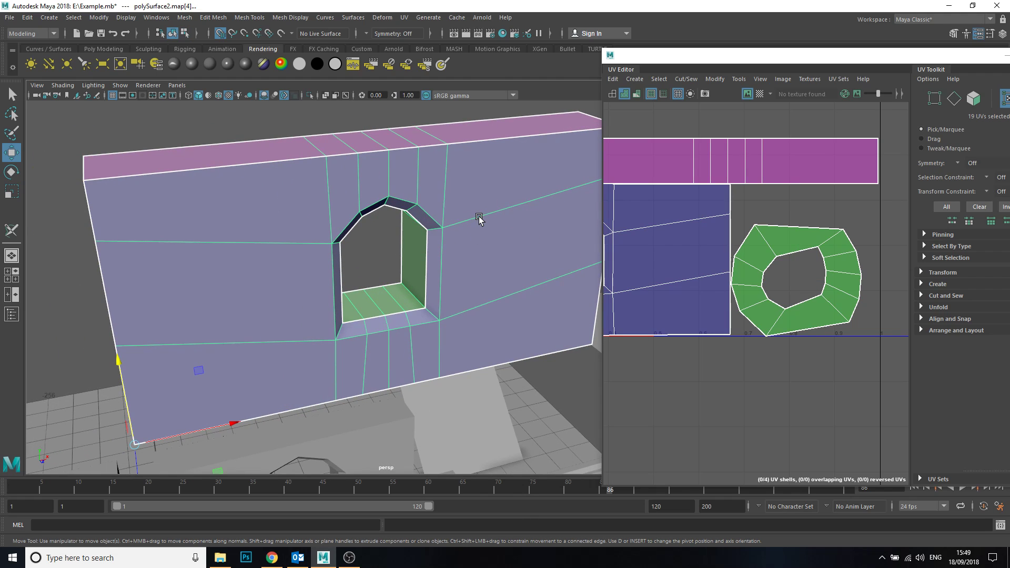
pyautogui.click(404, 18)
pyautogui.click(471, 249)
pyautogui.keyDown('alt'); pyautogui.moveTo(421, 289); pyautogui.dragTo(358, 241); pyautogui.keyUp('alt')
pyautogui.keyDown('alt'); pyautogui.moveTo(357, 241); pyautogui.dragTo(548, 345, button='right'); pyautogui.keyUp('alt')
pyautogui.keyDown('alt'); pyautogui.moveTo(527, 303); pyautogui.dragTo(469, 277, button='right'); pyautogui.keyUp('alt')
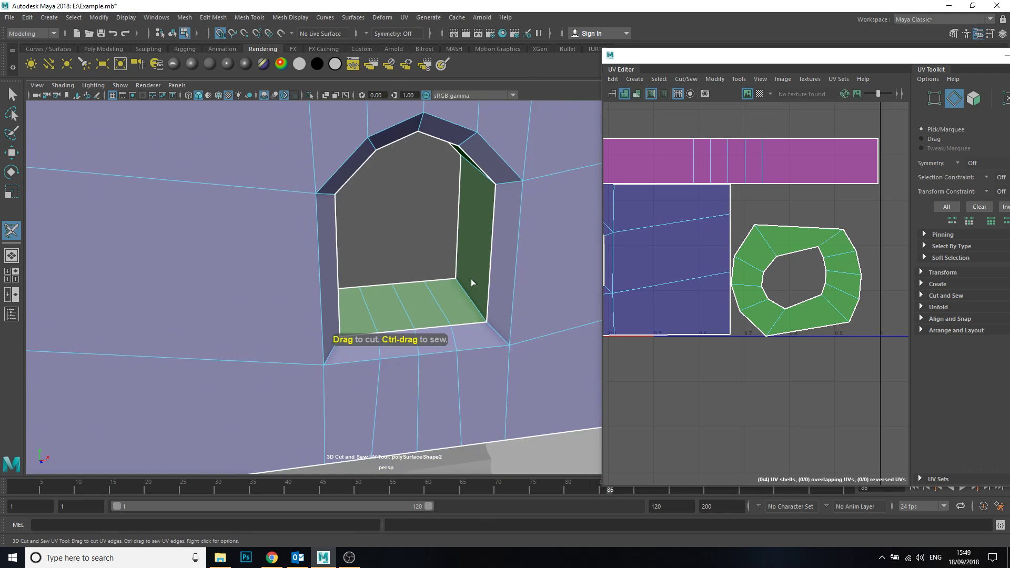
pyautogui.keyDown('alt'); pyautogui.moveTo(467, 275); pyautogui.dragTo(464, 188); pyautogui.keyUp('alt')
pyautogui.keyDown('alt'); pyautogui.moveTo(465, 188); pyautogui.dragTo(456, 267, button='middle'); pyautogui.keyUp('alt')
pyautogui.click(453, 230)
pyautogui.keyDown('alt'); pyautogui.moveTo(452, 230); pyautogui.dragTo(330, 284); pyautogui.keyUp('alt')
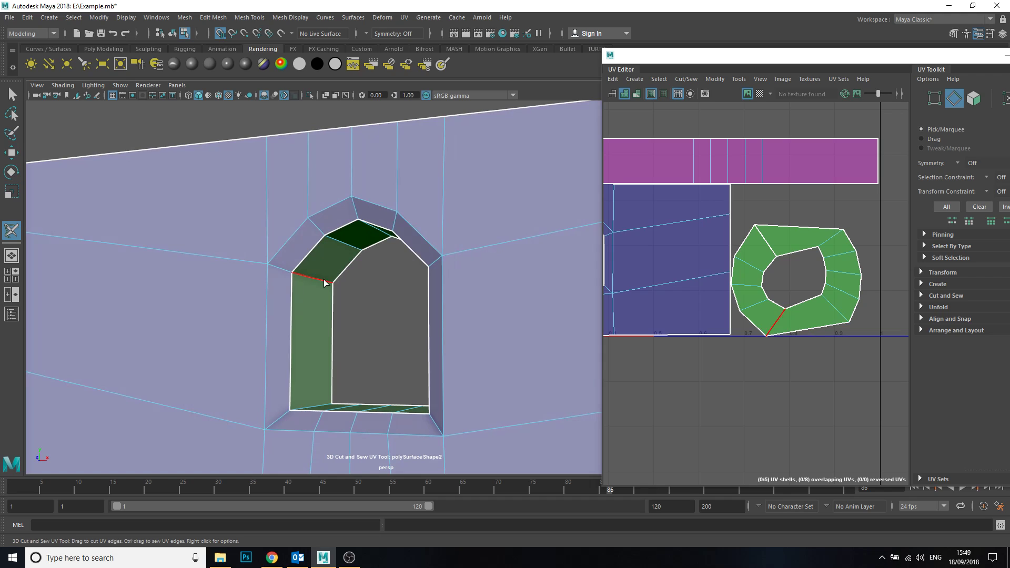
# - Cut the matching inside edge where the arch meets the left side face, and sew it back together
pyautogui.click(342, 283)
pyautogui.keyDown('alt'); pyautogui.moveTo(390, 321); pyautogui.dragTo(363, 308); pyautogui.keyUp('alt')
pyautogui.keyDown('ctrl'); pyautogui.click(317, 279); pyautogui.keyUp('ctrl')
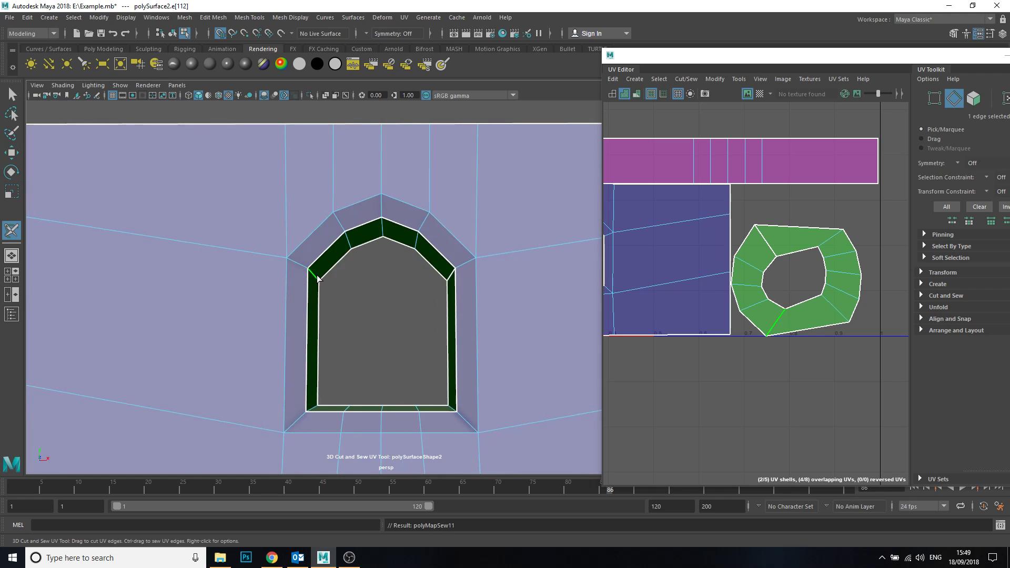
# - Unfold the cut shell of the window opening's inside faces into a straight strip
pyautogui.keyDown('alt'); pyautogui.moveTo(411, 334); pyautogui.dragTo(437, 273); pyautogui.keyUp('alt')
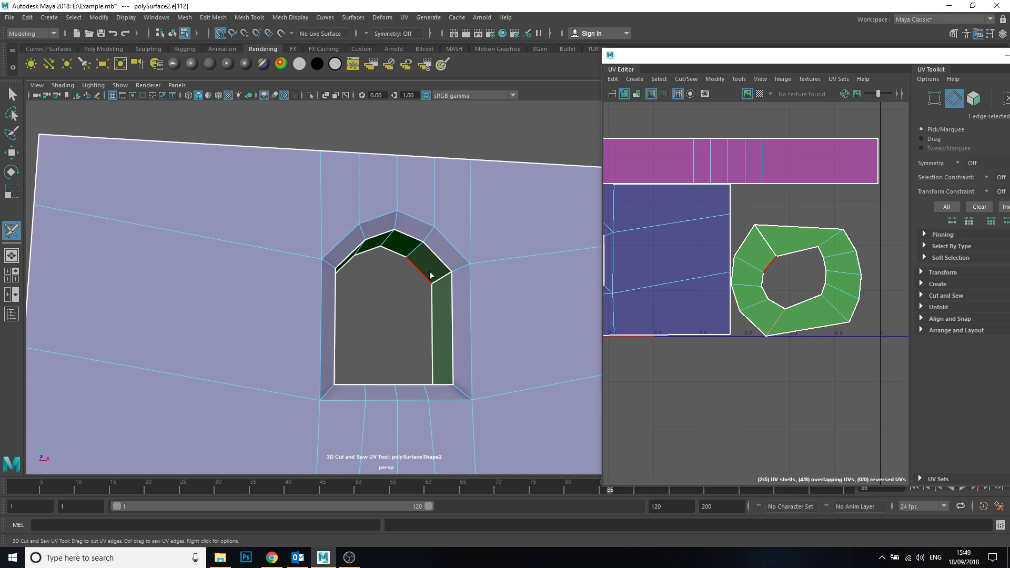
pyautogui.keyDown('alt'); pyautogui.moveTo(434, 267); pyautogui.dragTo(433, 275); pyautogui.keyUp('alt')
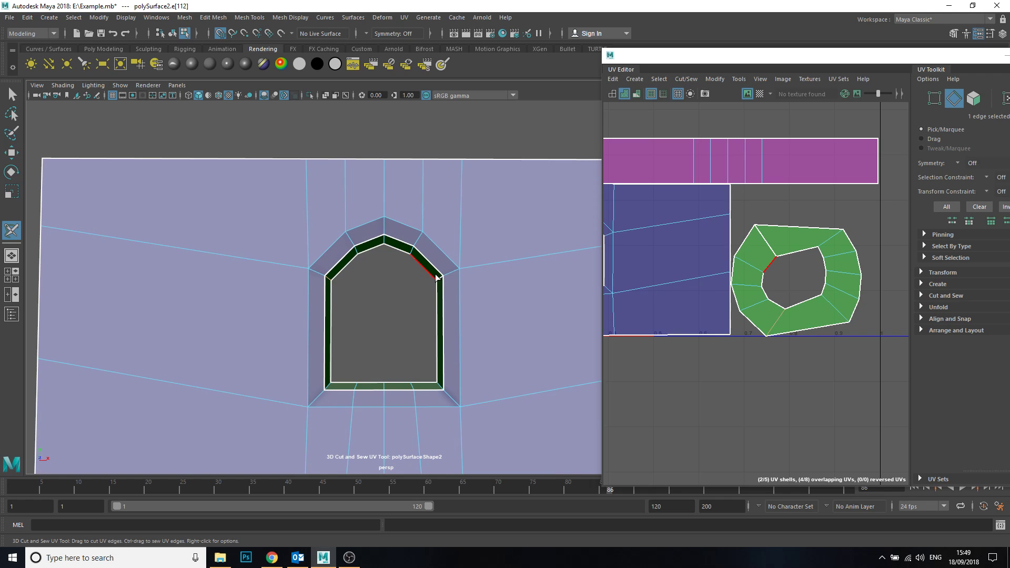
pyautogui.keyDown('alt'); pyautogui.moveTo(428, 300); pyautogui.dragTo(454, 276, button='middle'); pyautogui.keyUp('alt')
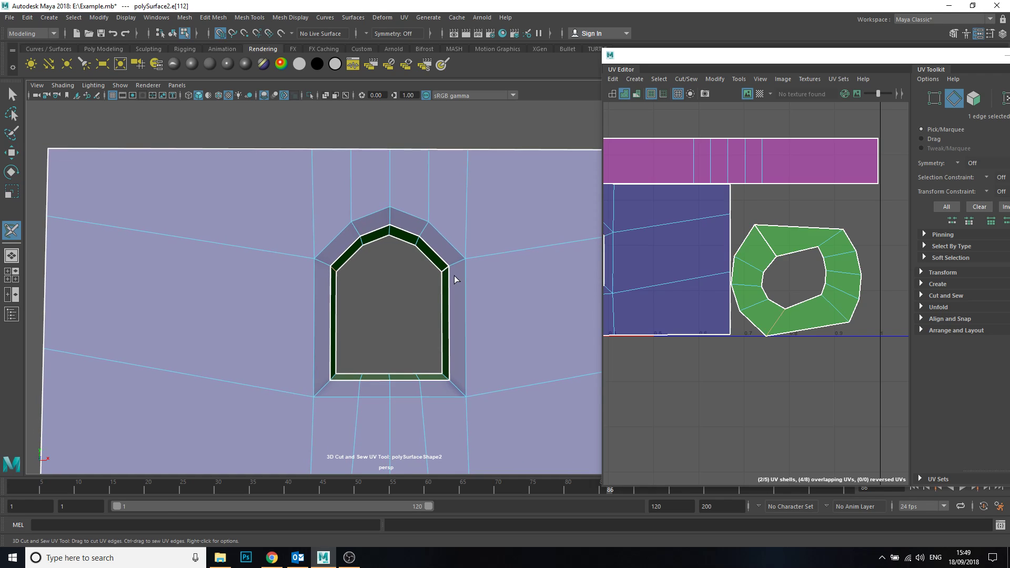
pyautogui.moveTo(437, 266); pyautogui.dragTo(467, 231, button='right')
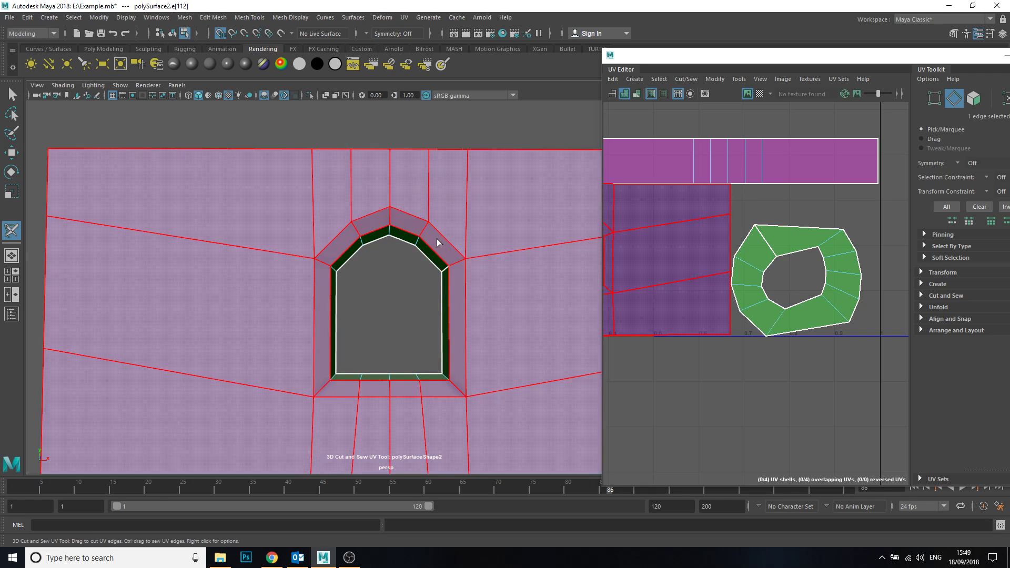
pyautogui.click(431, 251)
pyautogui.keyDown('alt'); pyautogui.moveTo(702, 294); pyautogui.dragTo(646, 181, button='right'); pyautogui.keyUp('alt')
pyautogui.keyDown('alt'); pyautogui.moveTo(697, 277); pyautogui.dragTo(706, 251, button='middle'); pyautogui.keyUp('alt')
pyautogui.keyDown('alt'); pyautogui.moveTo(715, 292); pyautogui.dragTo(744, 277, button='middle'); pyautogui.keyUp('alt')
pyautogui.keyDown('alt'); pyautogui.moveTo(453, 337); pyautogui.dragTo(464, 276); pyautogui.keyUp('alt')
pyautogui.keyDown('alt'); pyautogui.moveTo(413, 184); pyautogui.dragTo(399, 230); pyautogui.keyUp('alt')
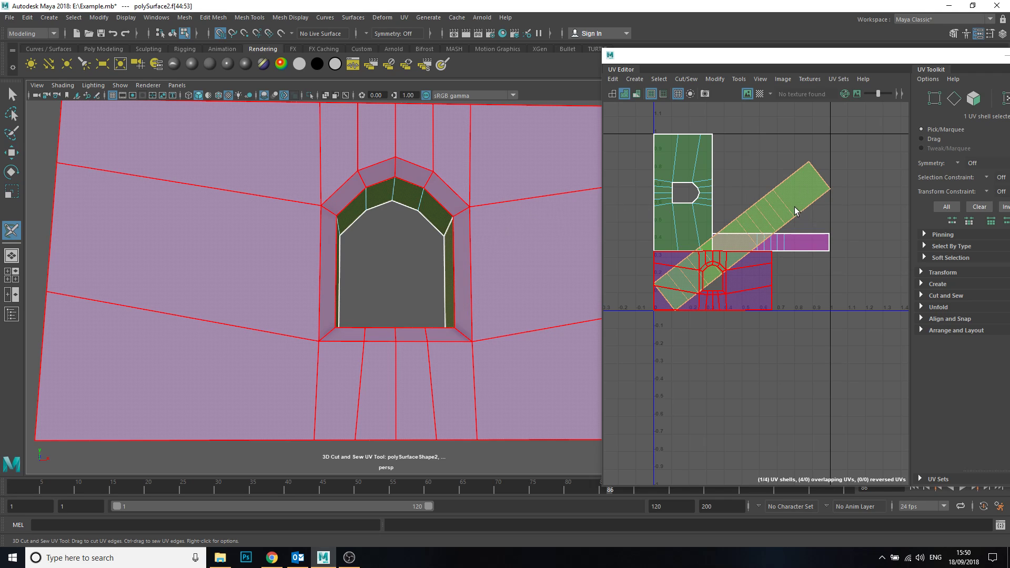
# - Leave the cut and sew tool, select the whole wall object, and lay out its UV shells
pyautogui.moveTo(456, 161)
pyautogui.mouseDown(button='right')
pyautogui.moveTo(491, 146)
pyautogui.moveTo(463, 158)
pyautogui.mouseUp(button='right')
pyautogui.click(11, 95)
pyautogui.moveTo(405, 128); pyautogui.dragTo(509, 163, button='right')
pyautogui.keyDown('alt'); pyautogui.moveTo(497, 172); pyautogui.dragTo(515, 195); pyautogui.keyUp('alt')
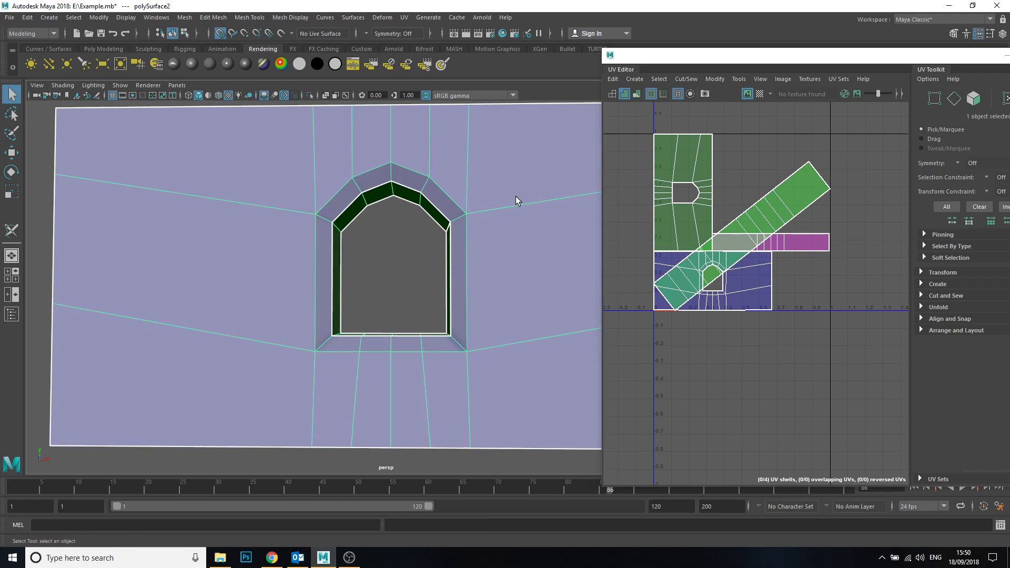
pyautogui.scroll(-2, 701, 272)
pyautogui.click(719, 79)
pyautogui.click(756, 237)
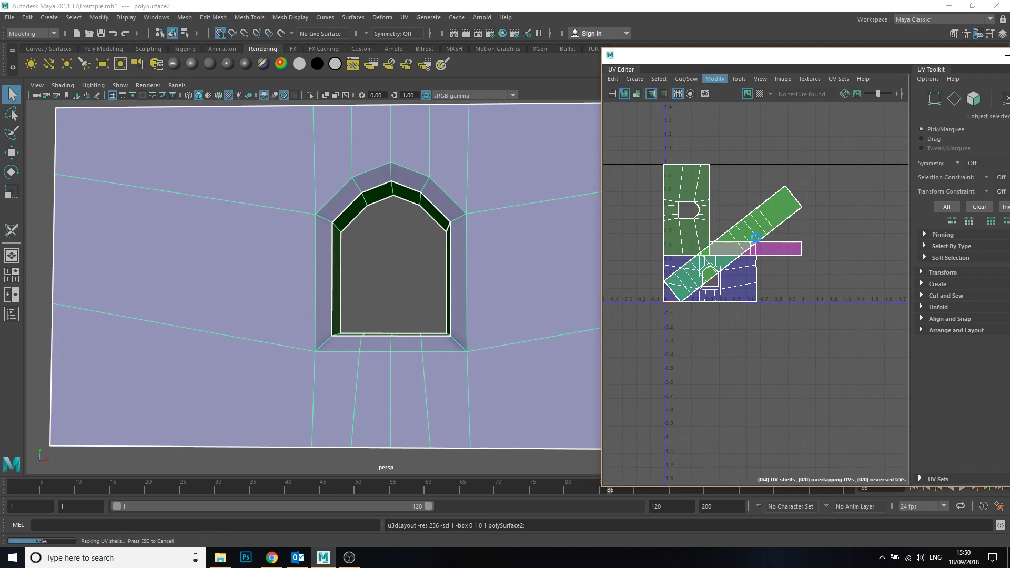
# - Apply Orient Shells to straighten the rotated window opening strip, and lay out the wall's shells again without overlap
pyautogui.scroll(2, 778, 261)
pyautogui.click(716, 79)
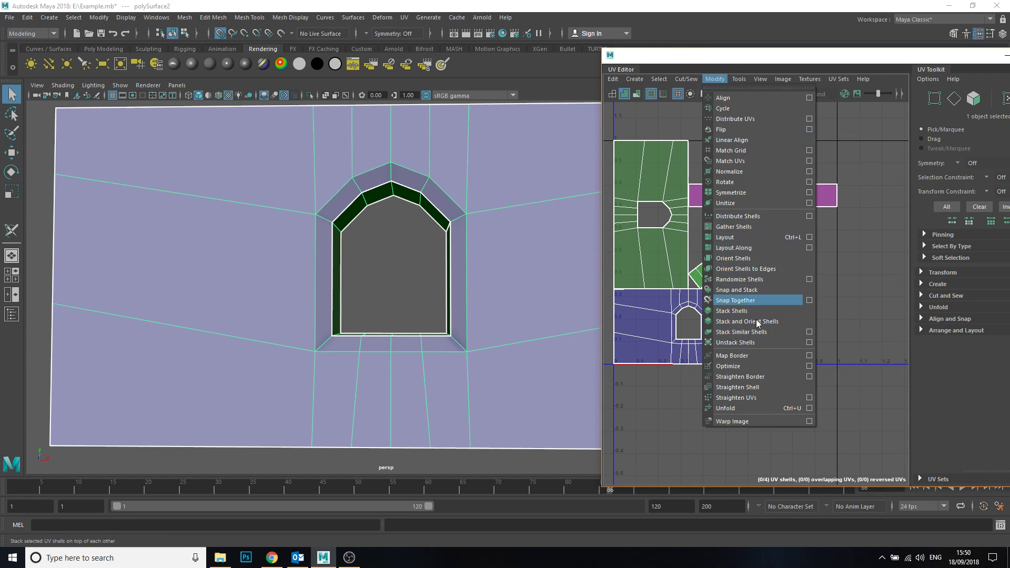
pyautogui.click(746, 257)
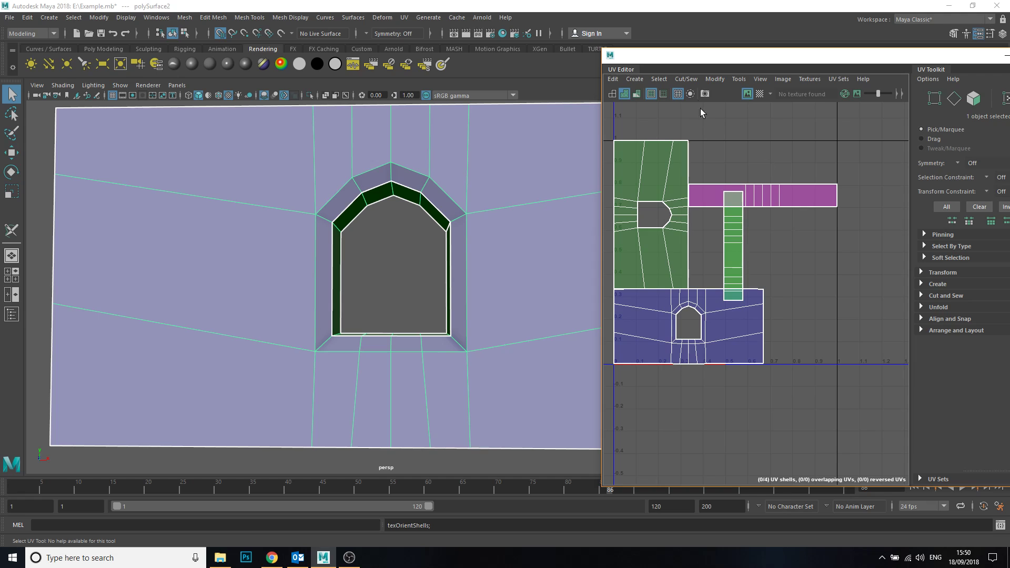
pyautogui.click(715, 79)
pyautogui.click(748, 235)
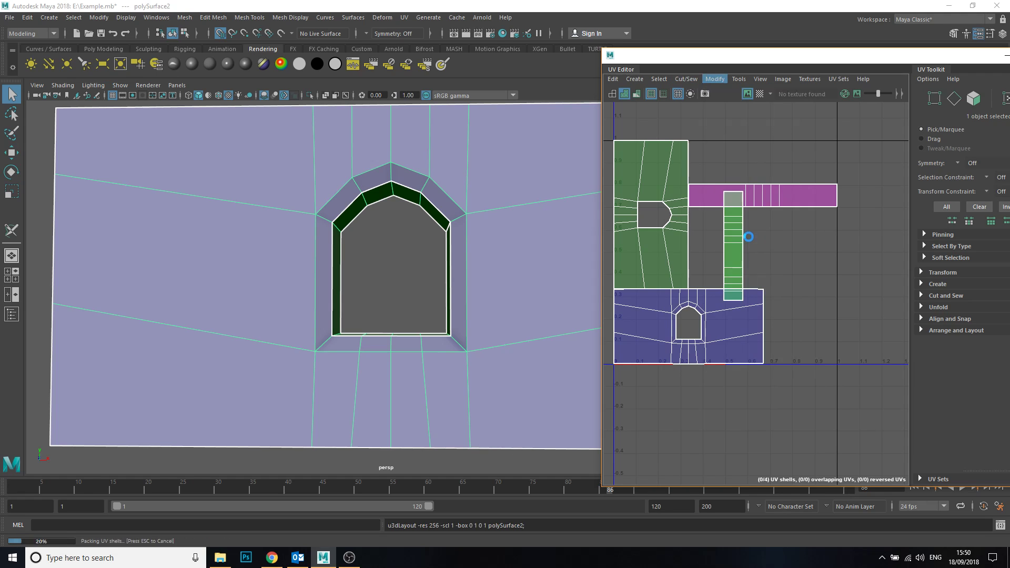
# - Examine the packed UV shells up close, especially the borders of the front wall shell
pyautogui.keyDown('alt'); pyautogui.moveTo(767, 281); pyautogui.dragTo(783, 243, button='middle'); pyautogui.keyUp('alt')
pyautogui.keyDown('alt'); pyautogui.moveTo(740, 173); pyautogui.dragTo(839, 293, button='right'); pyautogui.keyUp('alt')
pyautogui.keyDown('alt'); pyautogui.moveTo(846, 304); pyautogui.dragTo(844, 314, button='middle'); pyautogui.keyUp('alt')
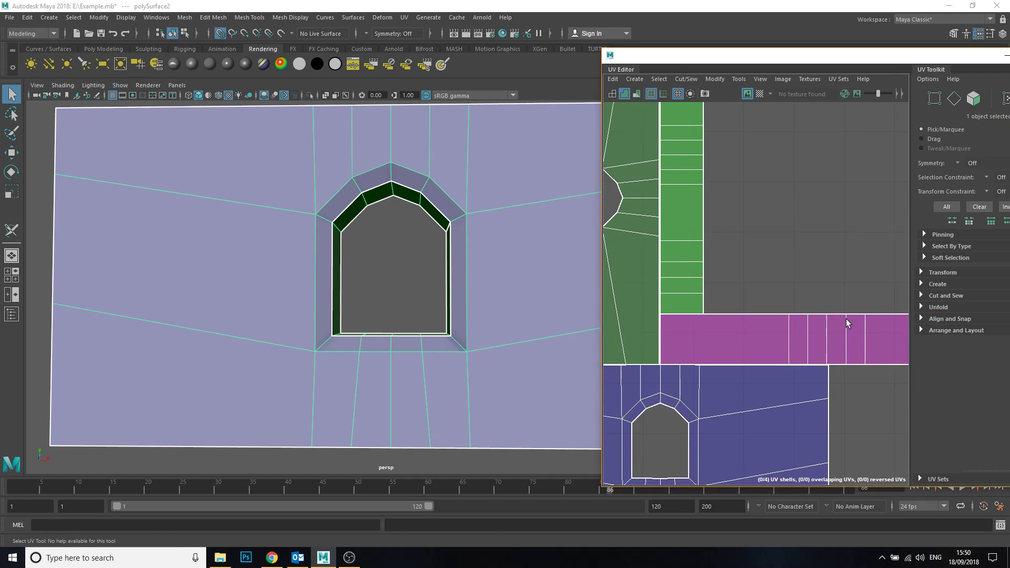
pyautogui.keyDown('alt'); pyautogui.moveTo(845, 318); pyautogui.dragTo(812, 279, button='right'); pyautogui.keyUp('alt')
pyautogui.keyDown('alt'); pyautogui.moveTo(812, 279); pyautogui.dragTo(802, 201, button='middle'); pyautogui.keyUp('alt')
pyautogui.keyDown('alt'); pyautogui.moveTo(795, 285); pyautogui.dragTo(792, 243, button='middle'); pyautogui.keyUp('alt')
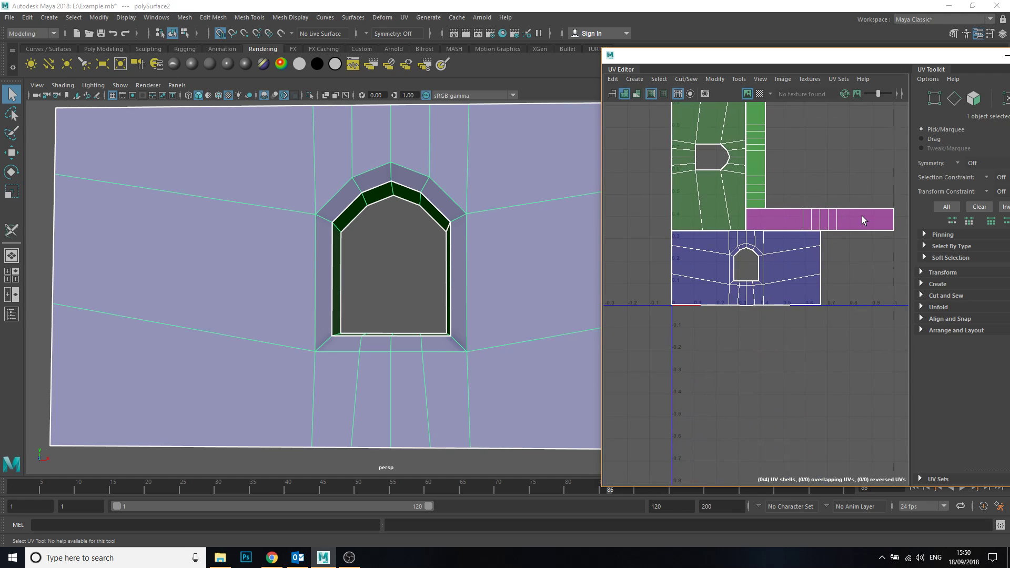
pyautogui.keyDown('alt'); pyautogui.moveTo(712, 209); pyautogui.dragTo(706, 148, button='middle'); pyautogui.keyUp('alt')
pyautogui.keyDown('alt'); pyautogui.moveTo(708, 158); pyautogui.dragTo(792, 299, button='right'); pyautogui.keyUp('alt')
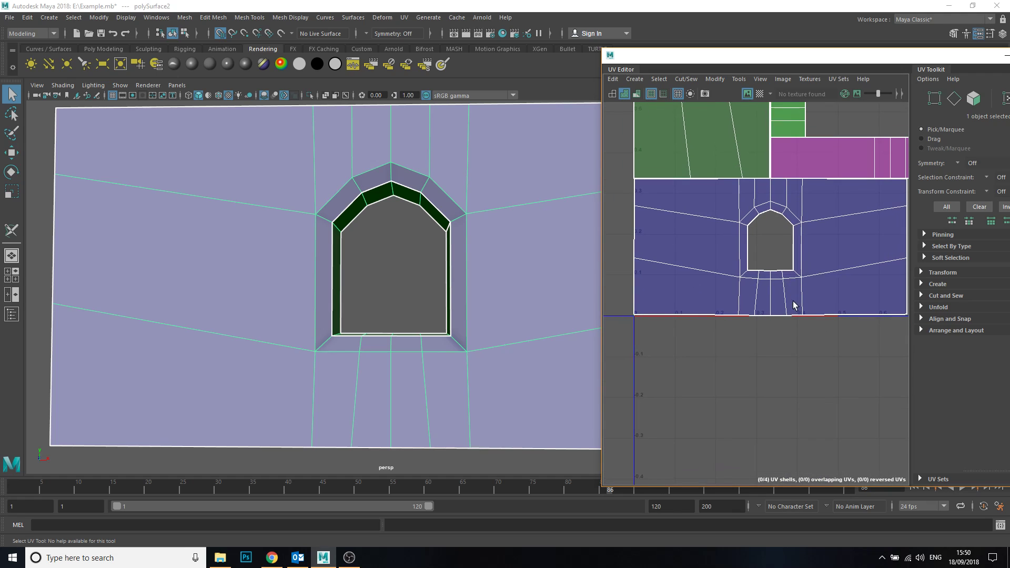
pyautogui.keyDown('alt'); pyautogui.moveTo(823, 290); pyautogui.dragTo(820, 311, button='middle'); pyautogui.keyUp('alt')
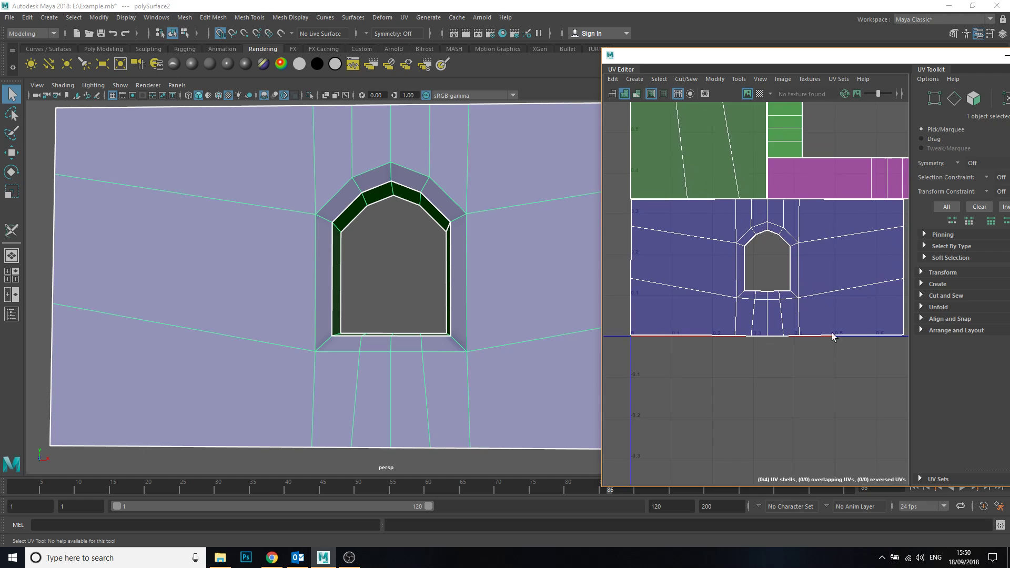
pyautogui.keyDown('alt'); pyautogui.moveTo(800, 306); pyautogui.dragTo(722, 326, button='right'); pyautogui.keyUp('alt')
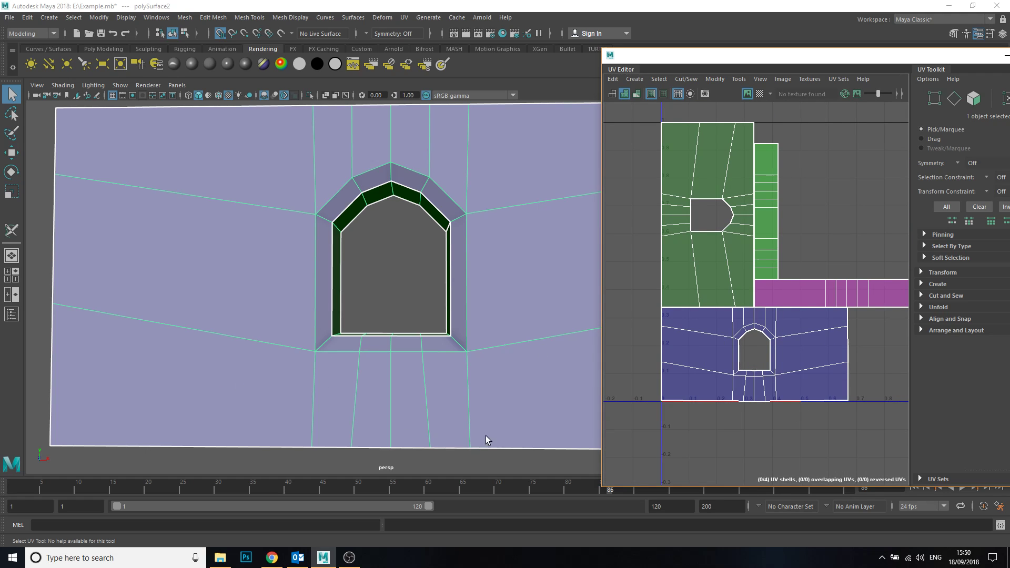
# - Try Straighten UVs on all UVs of the four wall shells, and undo it
pyautogui.keyDown('alt'); pyautogui.moveTo(488, 440); pyautogui.dragTo(513, 406, button='right'); pyautogui.keyUp('alt')
pyautogui.keyDown('alt'); pyautogui.moveTo(810, 332); pyautogui.dragTo(810, 319, button='right'); pyautogui.keyUp('alt')
pyautogui.keyDown('alt'); pyautogui.moveTo(811, 320); pyautogui.dragTo(751, 320, button='middle'); pyautogui.keyUp('alt')
pyautogui.keyDown('alt'); pyautogui.moveTo(772, 358); pyautogui.dragTo(774, 326, button='right'); pyautogui.keyUp('alt')
pyautogui.moveTo(881, 182); pyautogui.dragTo(656, 408)
pyautogui.click(724, 78)
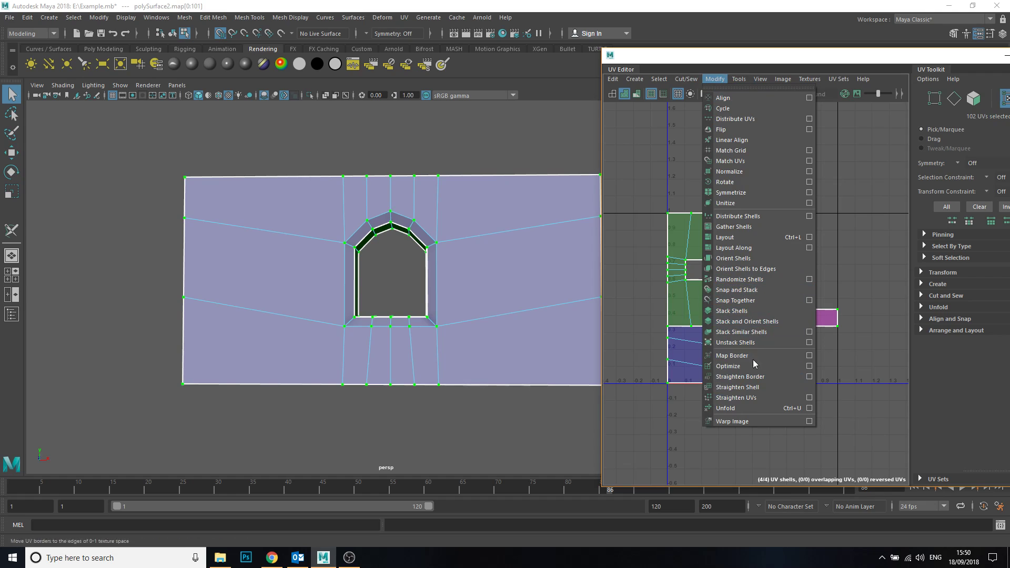
pyautogui.click(754, 395)
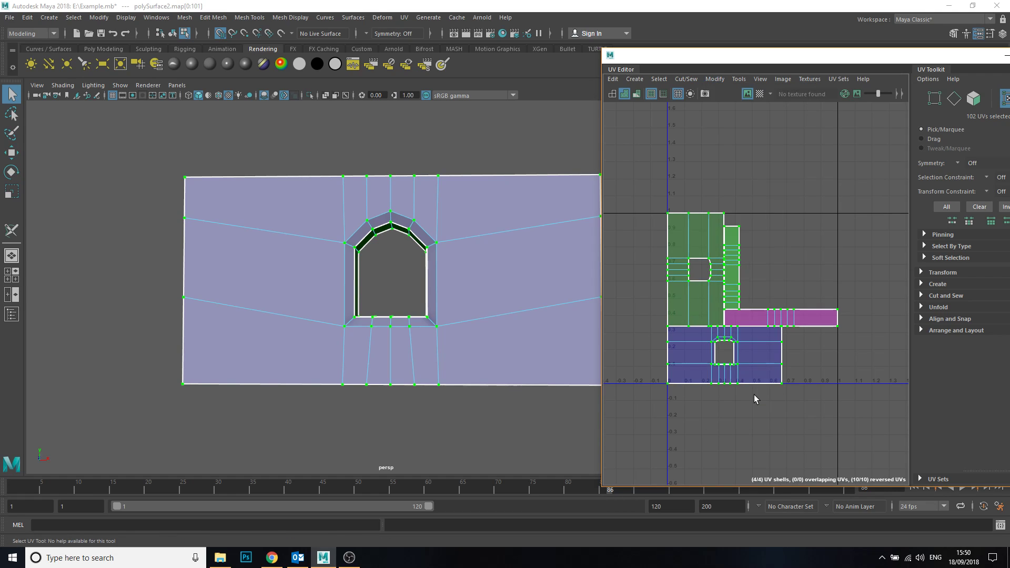
pyautogui.hotkey('ctrl', 'z')
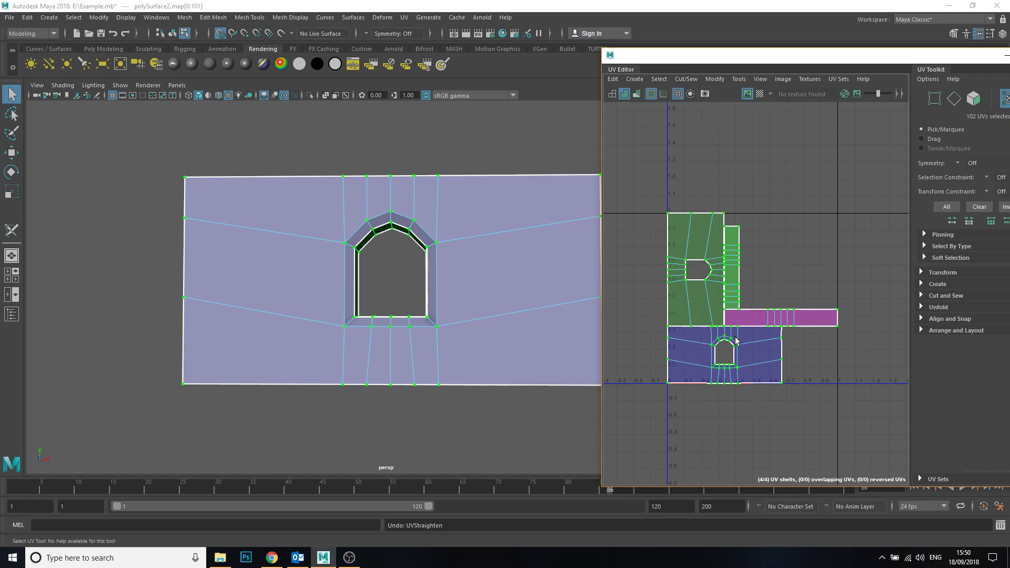
# - Reselect nearly all UVs across the four wall shells and apply Straighten UVs
pyautogui.keyDown('alt'); pyautogui.moveTo(727, 319); pyautogui.dragTo(738, 294, button='middle'); pyautogui.keyUp('alt')
pyautogui.scroll(4, 715, 205)
pyautogui.keyDown('alt'); pyautogui.moveTo(713, 207); pyautogui.dragTo(735, 177, button='middle'); pyautogui.keyUp('alt')
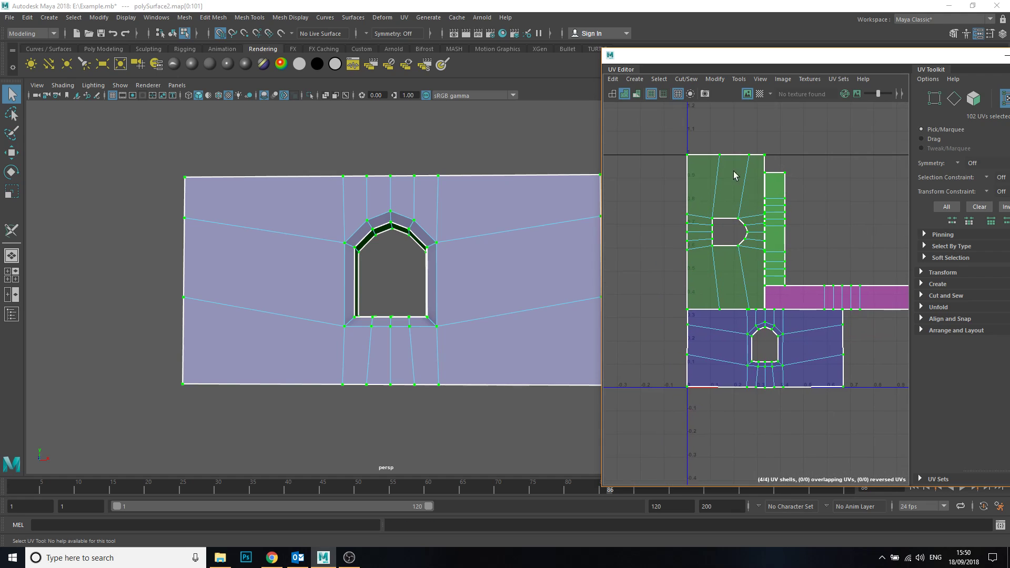
pyautogui.keyDown('alt'); pyautogui.moveTo(775, 347); pyautogui.dragTo(743, 343, button='middle'); pyautogui.keyUp('alt')
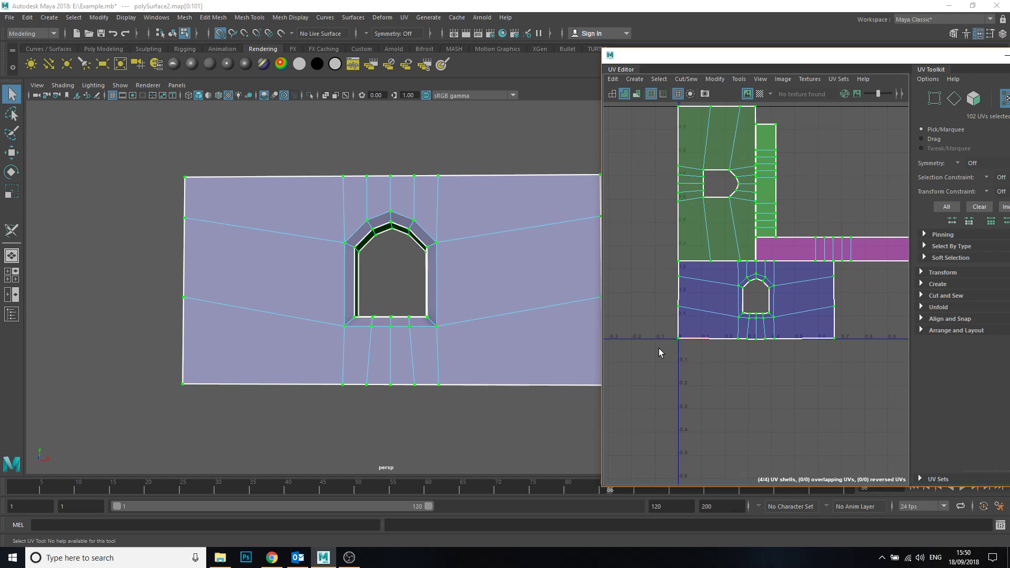
pyautogui.moveTo(641, 372); pyautogui.dragTo(815, 355)
pyautogui.moveTo(885, 338); pyautogui.dragTo(890, 103)
pyautogui.click(714, 79)
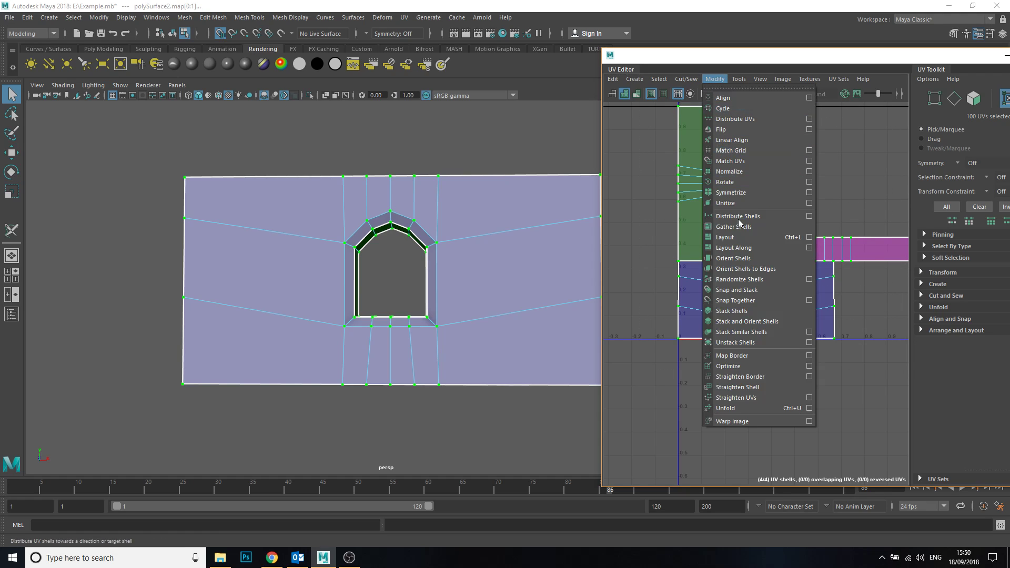
pyautogui.click(750, 398)
# - Compare the straightened shells with the wall geometry around the arch, and undo the straightening
pyautogui.keyDown('alt'); pyautogui.moveTo(738, 132); pyautogui.dragTo(736, 184, button='middle'); pyautogui.keyUp('alt')
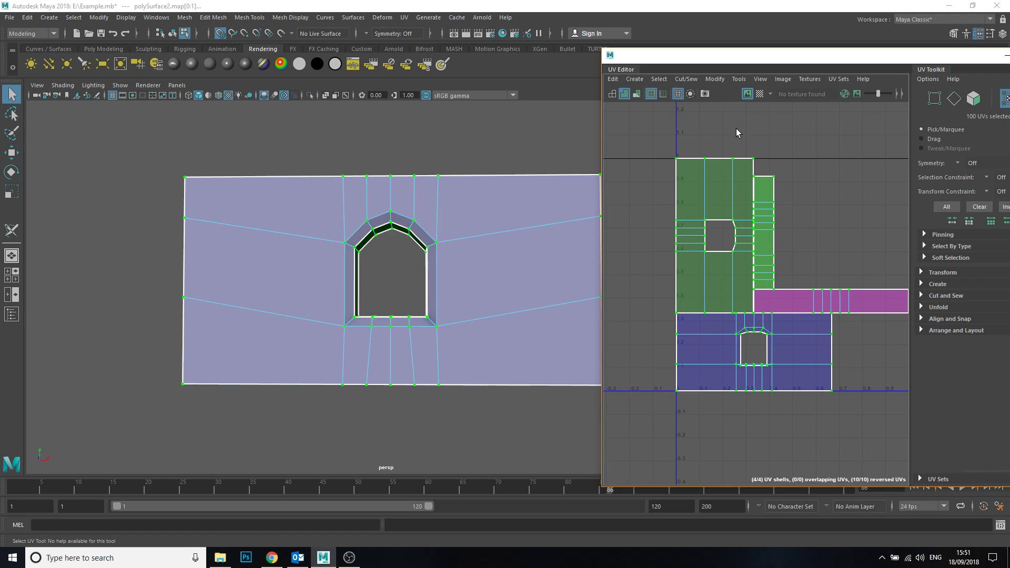
pyautogui.keyDown('alt'); pyautogui.moveTo(366, 261); pyautogui.dragTo(243, 230); pyautogui.keyUp('alt')
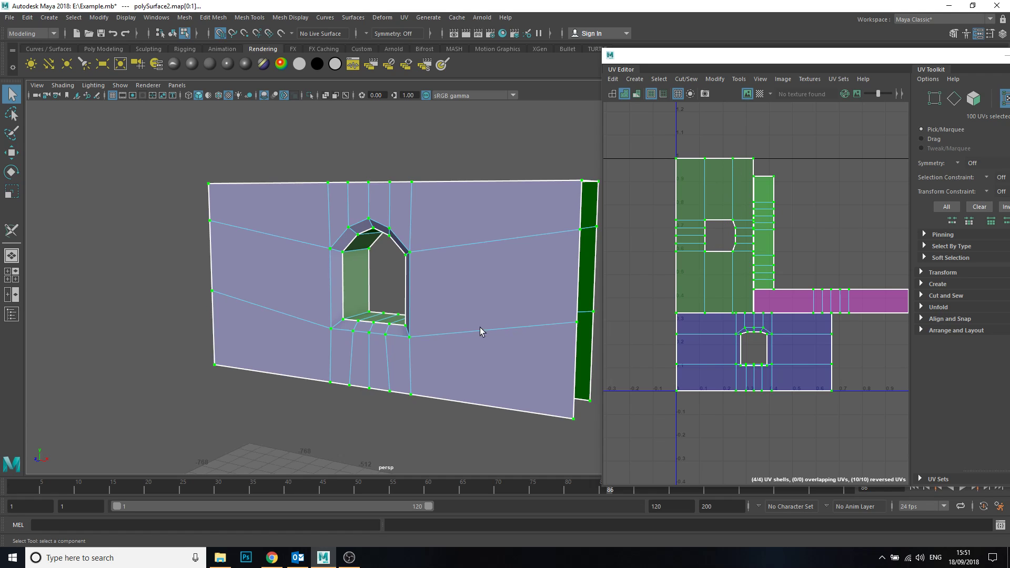
pyautogui.keyDown('alt'); pyautogui.moveTo(479, 327); pyautogui.dragTo(433, 317, button='middle'); pyautogui.keyUp('alt')
pyautogui.keyDown('alt'); pyautogui.moveTo(764, 354); pyautogui.dragTo(736, 352, button='middle'); pyautogui.keyUp('alt')
pyautogui.hotkey('ctrl', 'z')
# - Select only the UVs along the bottom border of the front wall shell and apply Straighten UVs
pyautogui.moveTo(630, 426); pyautogui.dragTo(852, 372)
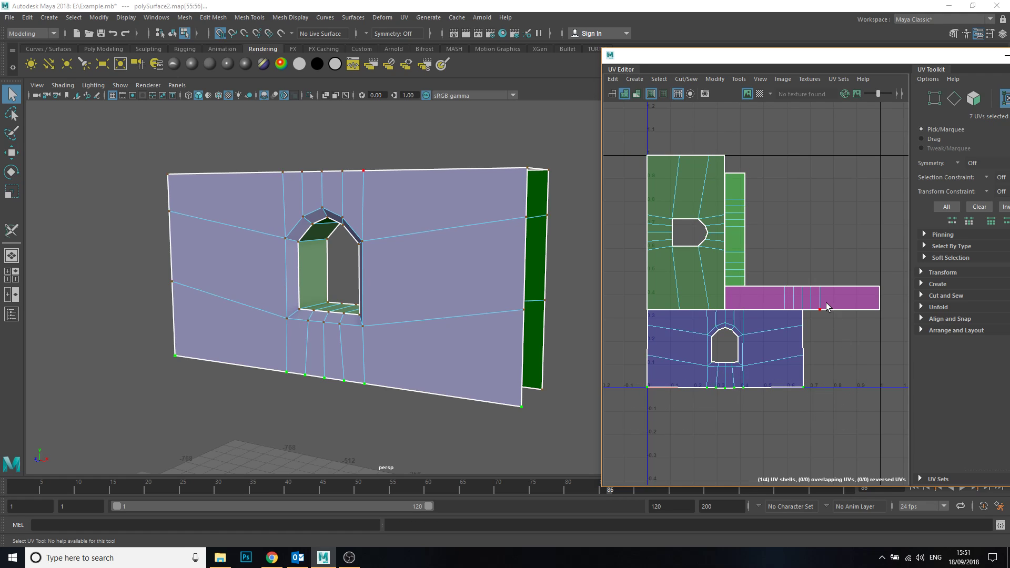
pyautogui.click(716, 79)
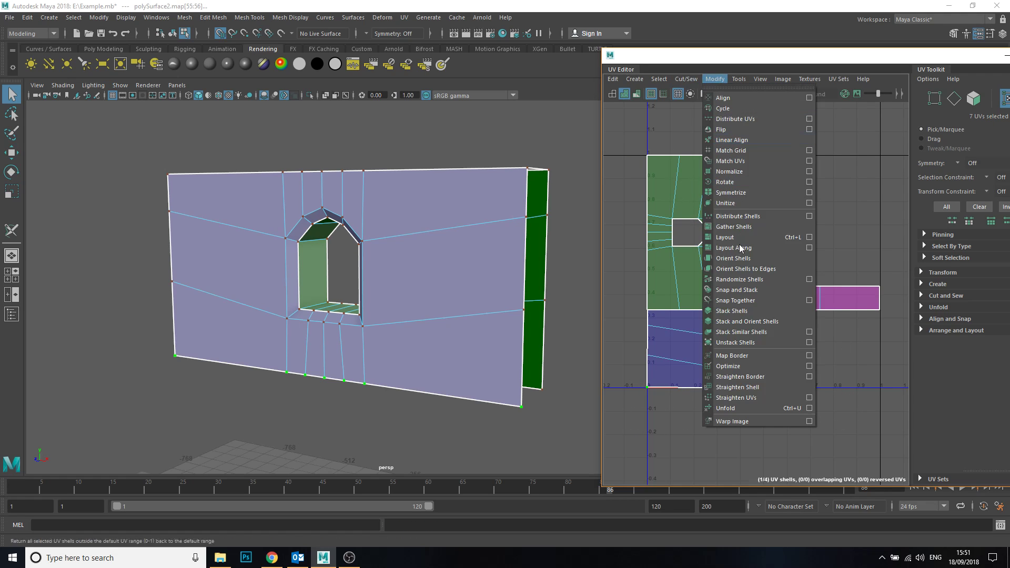
pyautogui.click(759, 399)
# - Select the UVs along the right border of the front wall shell and repeat Straighten UVs on them
pyautogui.moveTo(820, 416); pyautogui.dragTo(801, 309)
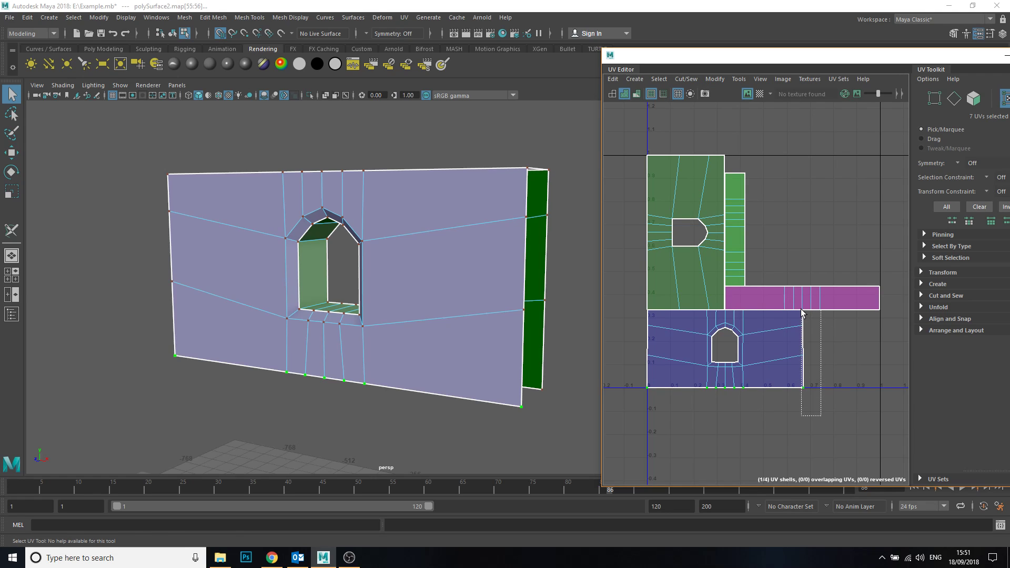
pyautogui.keyDown('alt'); pyautogui.moveTo(787, 305); pyautogui.dragTo(866, 424, button='right'); pyautogui.keyUp('alt')
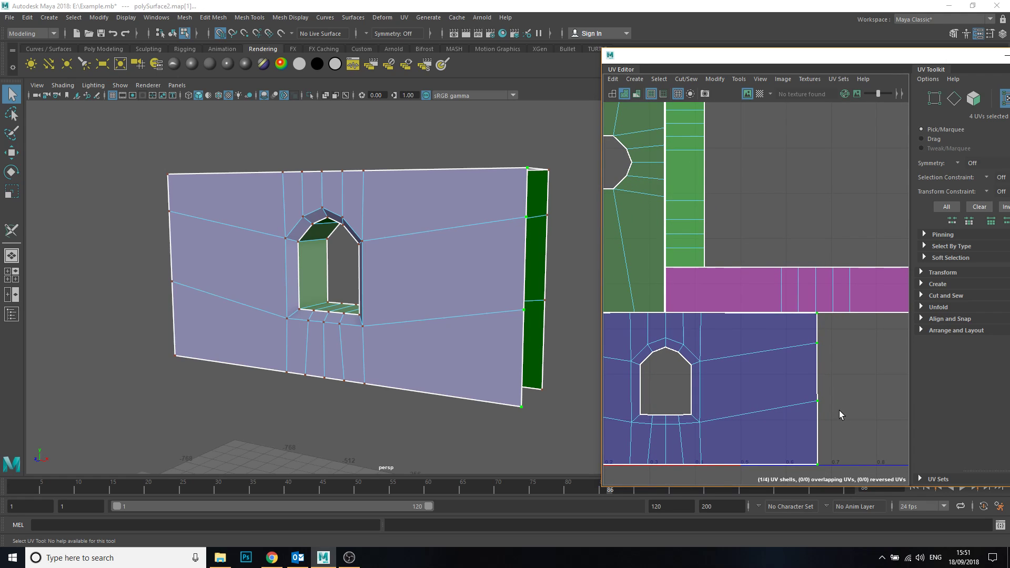
pyautogui.press('g')
# - Select the UVs along the top border of the front wall shell, where it meets the back wall shell
pyautogui.keyDown('alt'); pyautogui.moveTo(813, 387); pyautogui.dragTo(841, 384, button='middle'); pyautogui.keyUp('alt')
pyautogui.keyDown('alt'); pyautogui.moveTo(841, 385); pyautogui.dragTo(816, 369, button='right'); pyautogui.keyUp('alt')
pyautogui.keyDown('alt'); pyautogui.moveTo(738, 359); pyautogui.dragTo(814, 359, button='middle'); pyautogui.keyUp('alt')
pyautogui.keyDown('alt'); pyautogui.moveTo(814, 359); pyautogui.dragTo(792, 341, button='right'); pyautogui.keyUp('alt')
pyautogui.moveTo(685, 335); pyautogui.dragTo(902, 318)
pyautogui.keyDown('alt'); pyautogui.moveTo(871, 340); pyautogui.dragTo(797, 336, button='middle'); pyautogui.keyUp('alt')
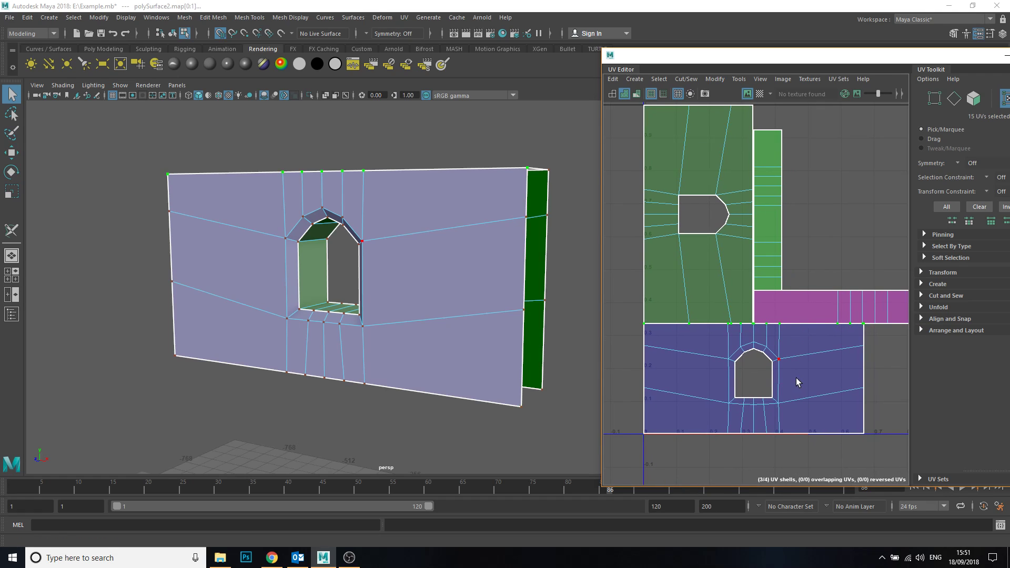
# - Select the UVs along the left border of the front wall shell
pyautogui.keyDown('alt'); pyautogui.moveTo(658, 421); pyautogui.dragTo(676, 413, button='middle'); pyautogui.keyUp('alt')
pyautogui.moveTo(656, 441); pyautogui.dragTo(693, 308)
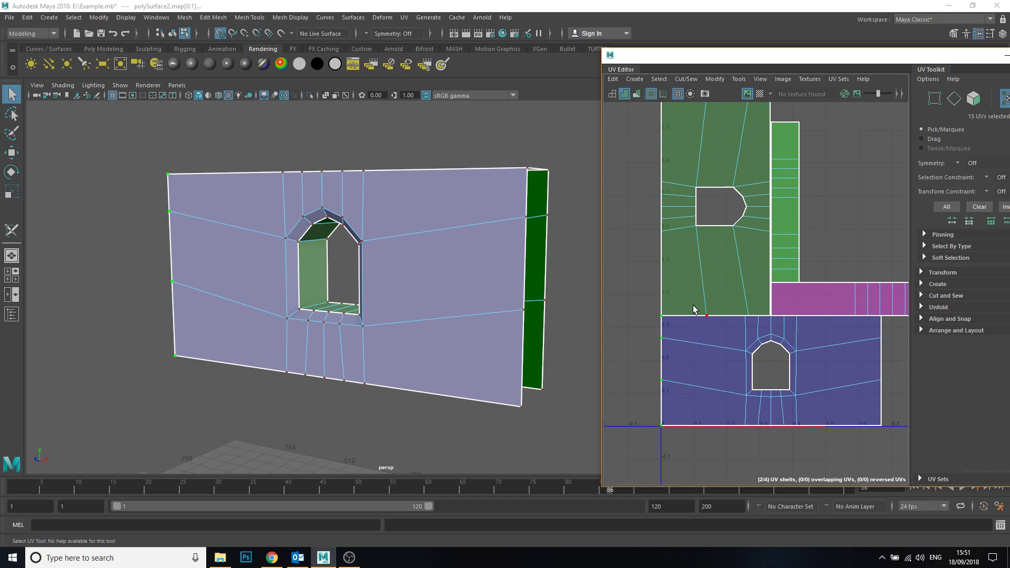
pyautogui.keyDown('alt'); pyautogui.moveTo(754, 394); pyautogui.dragTo(730, 357, button='right'); pyautogui.keyUp('alt')
pyautogui.keyDown('alt'); pyautogui.moveTo(762, 364); pyautogui.dragTo(730, 387, button='middle'); pyautogui.keyUp('alt')
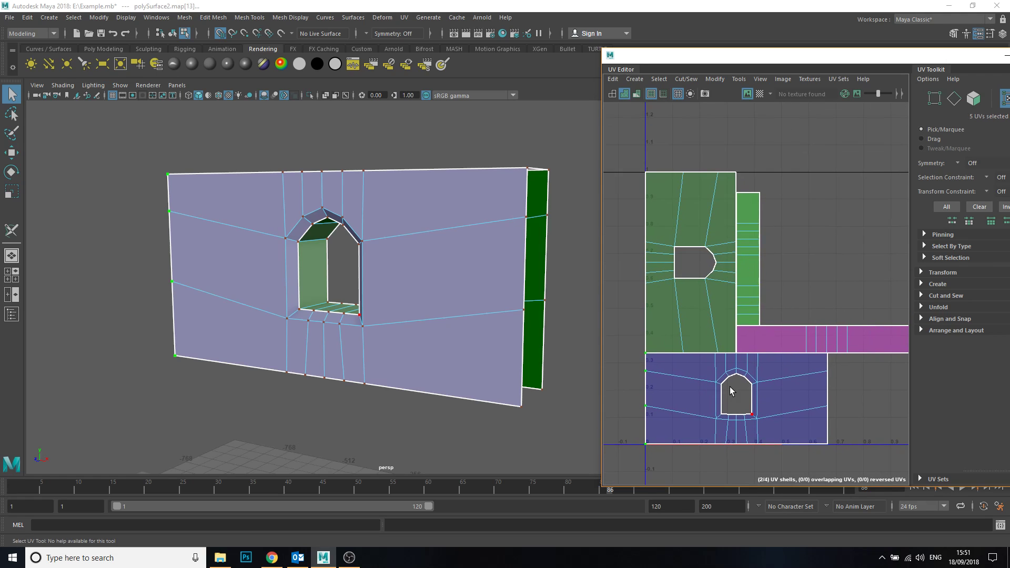
pyautogui.keyDown('alt'); pyautogui.moveTo(802, 390); pyautogui.dragTo(766, 366, button='right'); pyautogui.keyUp('alt')
pyautogui.keyDown('alt'); pyautogui.moveTo(784, 371); pyautogui.dragTo(748, 316, button='middle'); pyautogui.keyUp('alt')
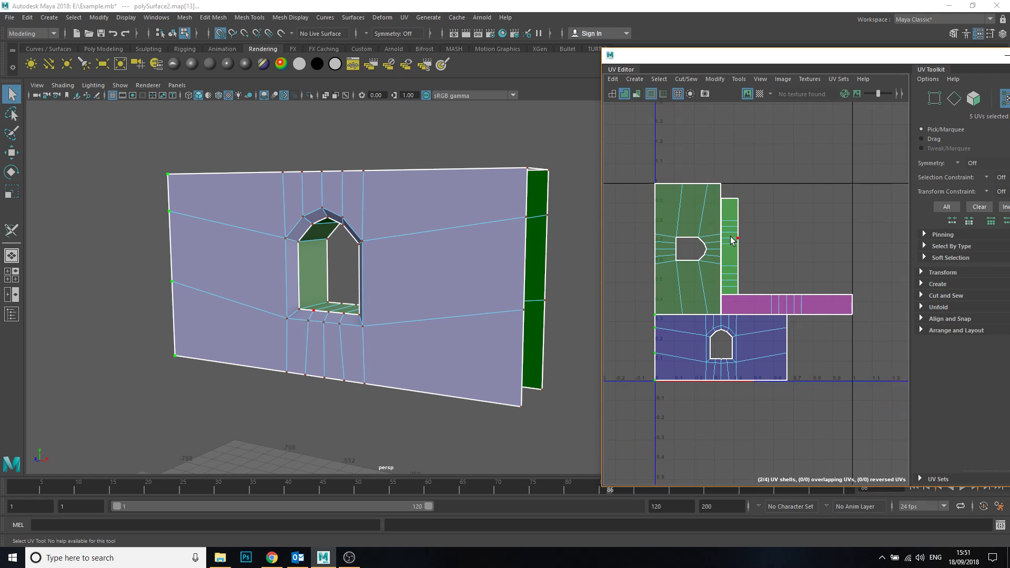
# - Switch to face selection and move the narrow arch shell and the magenta wall-top shell out past the right edge of the UV tile
pyautogui.keyDown('alt'); pyautogui.moveTo(735, 243); pyautogui.dragTo(784, 311, button='right'); pyautogui.keyUp('alt')
pyautogui.keyDown('alt'); pyautogui.moveTo(694, 292); pyautogui.dragTo(686, 262, button='right'); pyautogui.keyUp('alt')
pyautogui.keyDown('alt'); pyautogui.moveTo(831, 331); pyautogui.dragTo(717, 248, button='middle'); pyautogui.keyUp('alt')
pyautogui.keyDown('alt'); pyautogui.moveTo(702, 305); pyautogui.dragTo(713, 273, button='middle'); pyautogui.keyUp('alt')
pyautogui.moveTo(694, 252); pyautogui.dragTo(697, 277, button='right')
pyautogui.click(726, 160)
pyautogui.moveTo(725, 160); pyautogui.dragTo(700, 287)
pyautogui.press('w')
pyautogui.moveTo(697, 224); pyautogui.dragTo(882, 218)
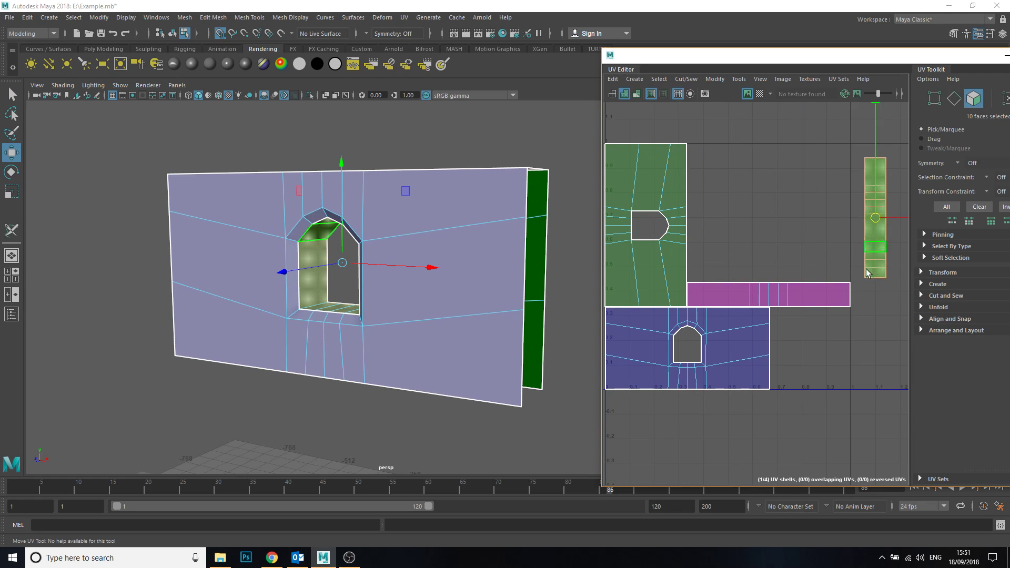
pyautogui.moveTo(847, 268); pyautogui.dragTo(940, 315)
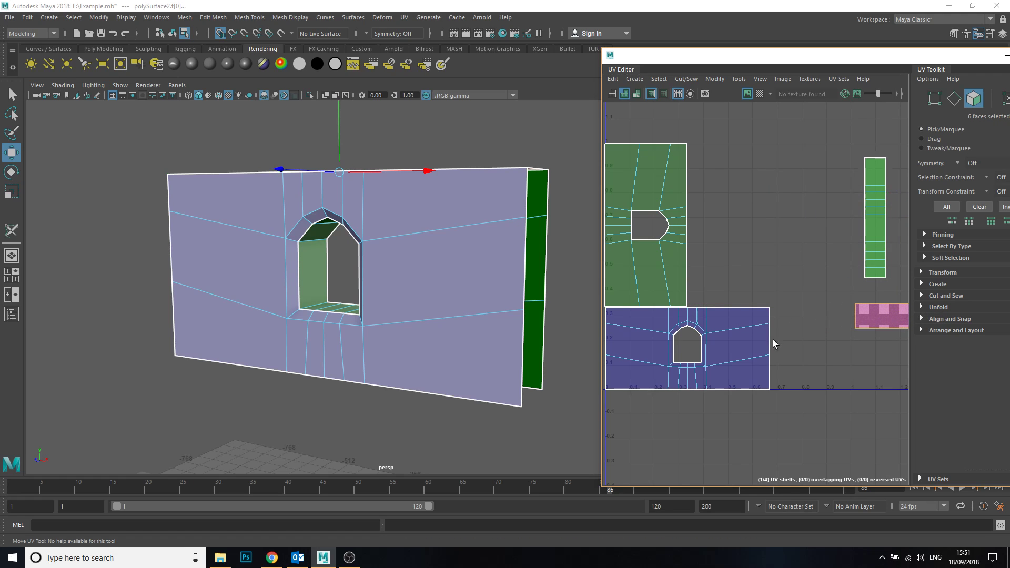
# - Select the whole front wall shell and move it up beside the back wall shell
pyautogui.keyDown('alt'); pyautogui.moveTo(734, 359); pyautogui.dragTo(764, 326, button='middle'); pyautogui.keyUp('alt')
pyautogui.moveTo(642, 383); pyautogui.dragTo(808, 288)
pyautogui.moveTo(725, 315); pyautogui.dragTo(808, 162)
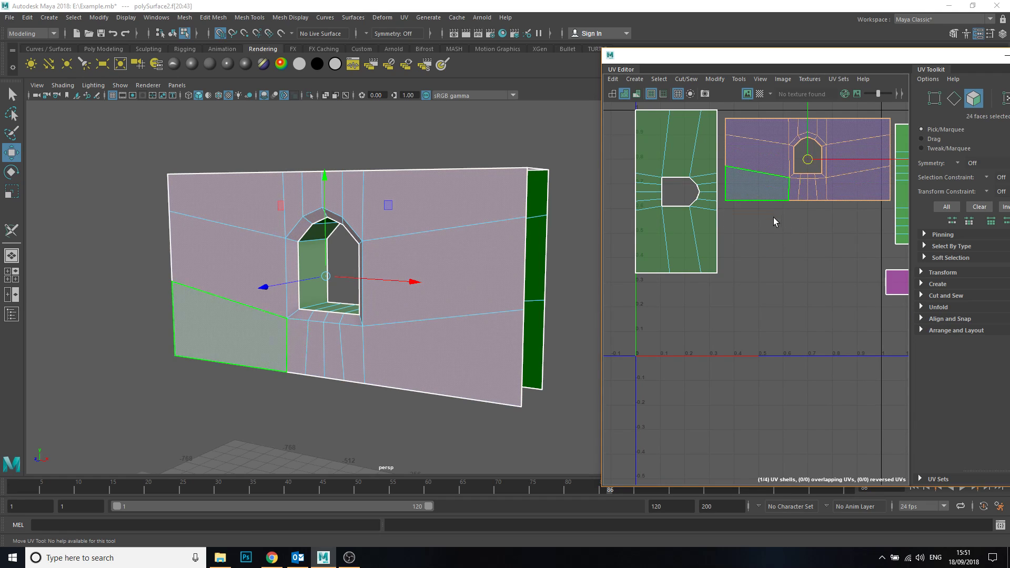
pyautogui.keyDown('alt'); pyautogui.moveTo(775, 213); pyautogui.dragTo(728, 276, button='middle'); pyautogui.keyUp('alt')
pyautogui.click(720, 82)
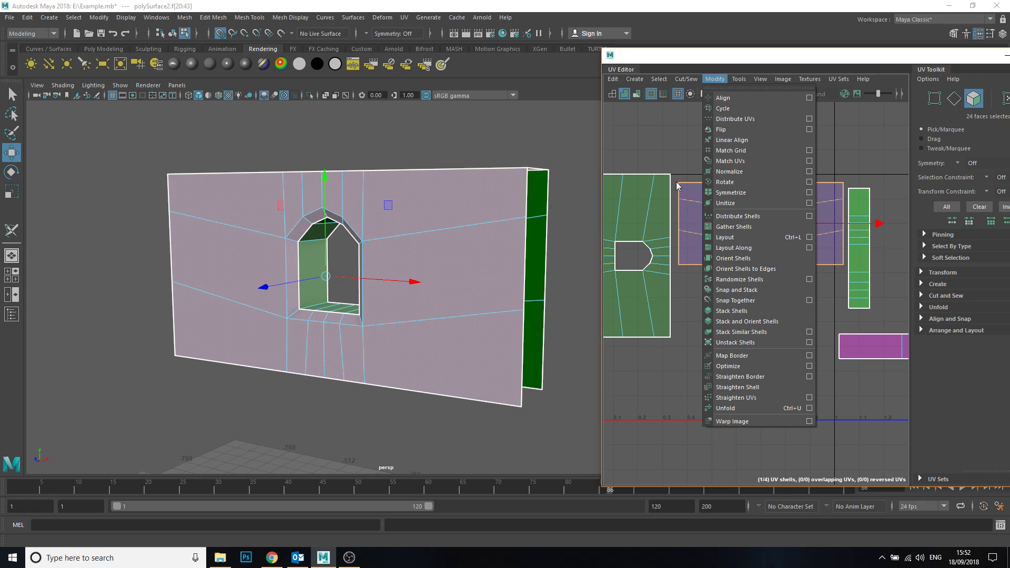
pyautogui.click(669, 354)
# - Select the back wall shell and nudge it just inside the left and top edges of the UV tile
pyautogui.keyDown('alt'); pyautogui.moveTo(655, 353); pyautogui.dragTo(728, 350, button='middle'); pyautogui.keyUp('alt')
pyautogui.scroll(-1, 700, 351)
pyautogui.moveTo(651, 349); pyautogui.dragTo(706, 146)
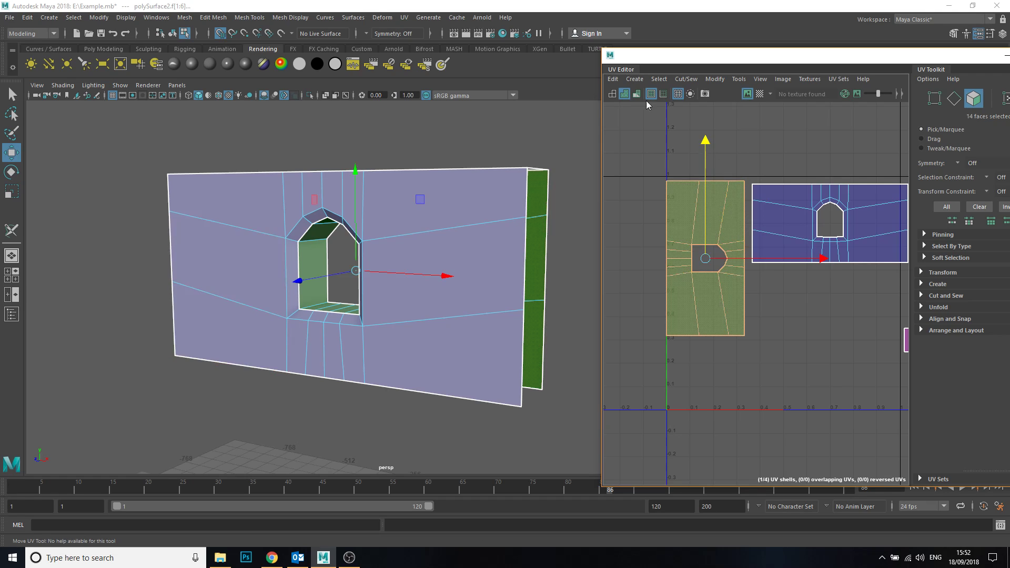
pyautogui.moveTo(821, 256); pyautogui.dragTo(825, 257)
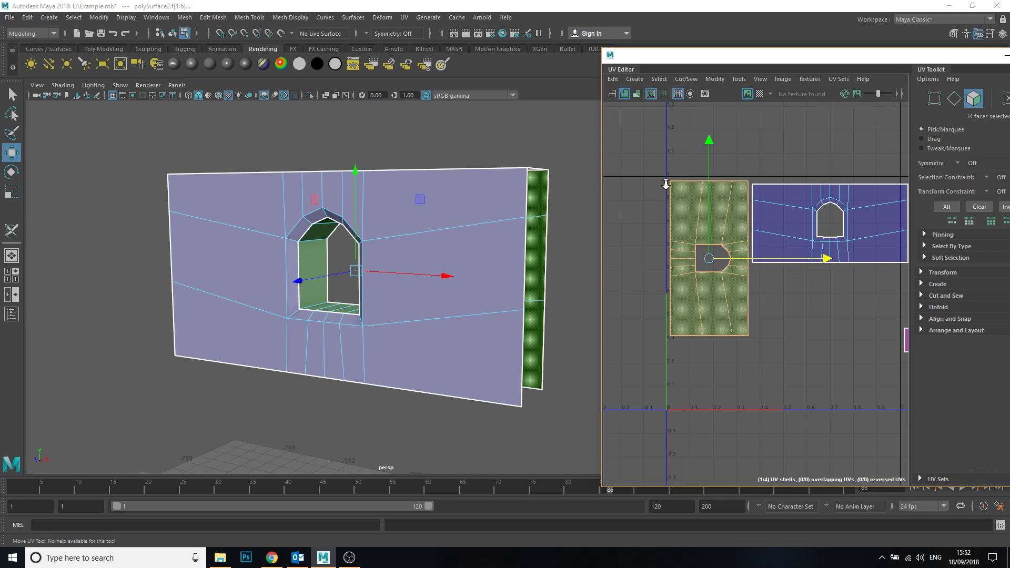
pyautogui.scroll(3, 666, 180)
pyautogui.moveTo(738, 193); pyautogui.dragTo(739, 192)
pyautogui.moveTo(859, 312); pyautogui.dragTo(856, 312)
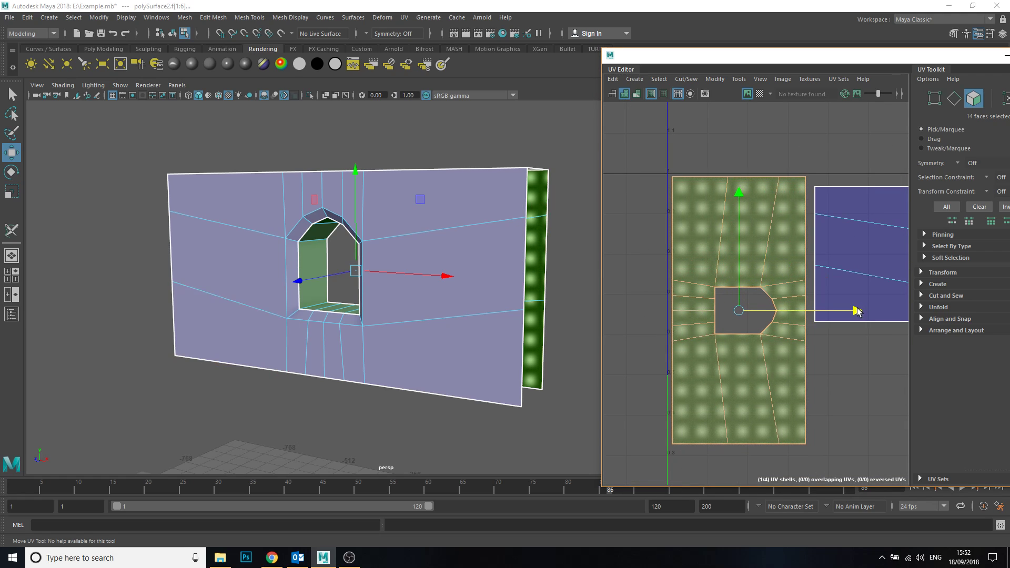
pyautogui.click(858, 388)
pyautogui.keyDown('alt'); pyautogui.moveTo(847, 374); pyautogui.dragTo(728, 348, button='middle'); pyautogui.keyUp('alt')
pyautogui.scroll(-5, 769, 249)
pyautogui.scroll(5, 769, 249)
pyautogui.keyDown('alt'); pyautogui.moveTo(900, 427); pyautogui.dragTo(800, 233, button='middle'); pyautogui.keyUp('alt')
pyautogui.scroll(-5, 799, 233)
pyautogui.keyDown('alt'); pyautogui.moveTo(749, 191); pyautogui.dragTo(738, 161, button='middle'); pyautogui.keyUp('alt')
pyautogui.moveTo(714, 167); pyautogui.dragTo(819, 272)
pyautogui.keyDown('alt'); pyautogui.moveTo(753, 134); pyautogui.dragTo(715, 153, button='middle'); pyautogui.keyUp('alt')
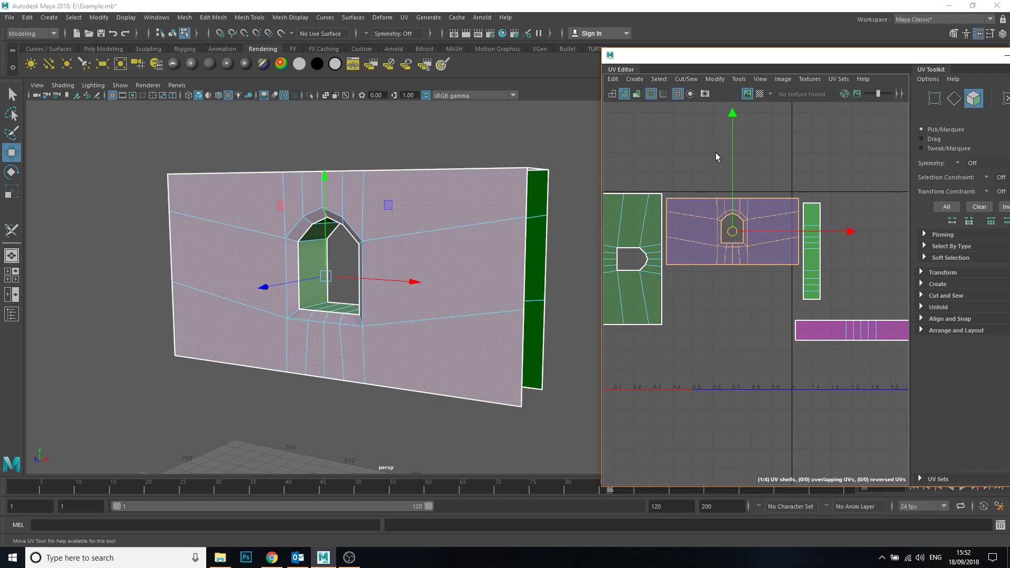
pyautogui.click(711, 80)
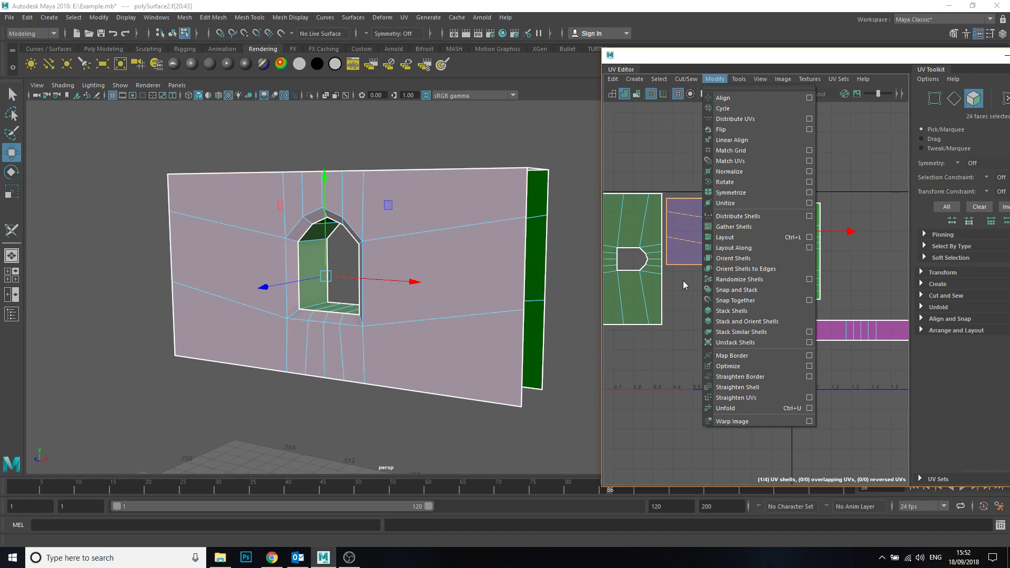
pyautogui.click(725, 237)
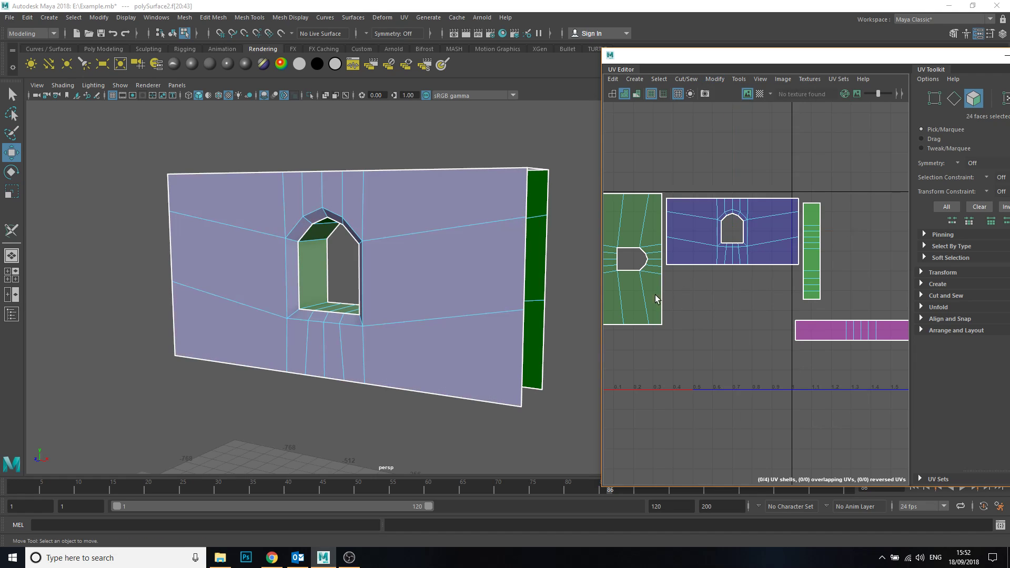
pyautogui.keyDown('alt'); pyautogui.moveTo(677, 287); pyautogui.dragTo(695, 275, button='middle'); pyautogui.keyUp('alt')
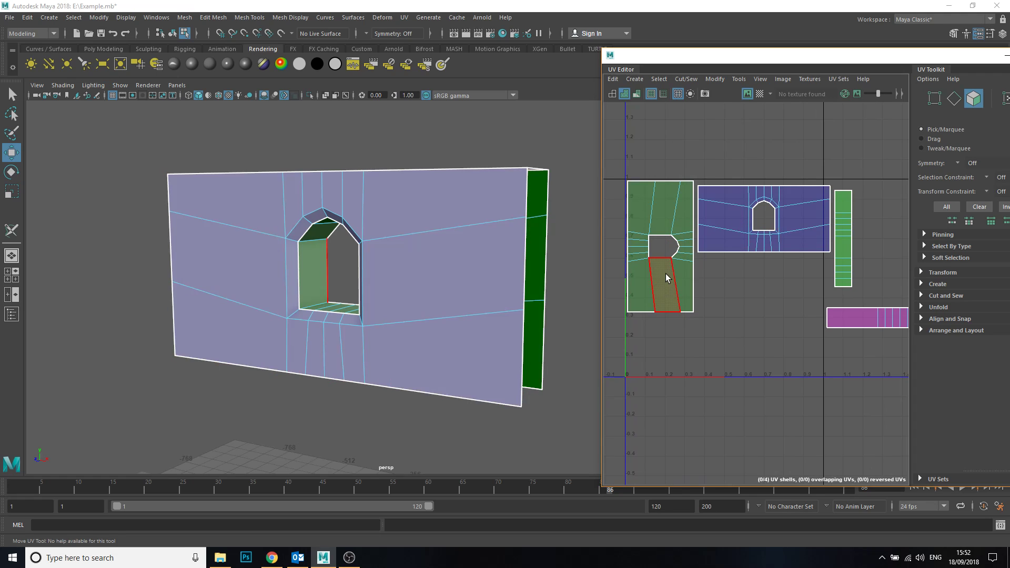
# - Rotate the back wall shell 90 degrees so its arch points up and move it to the lower right corner of the UV tile
pyautogui.moveTo(619, 326); pyautogui.dragTo(686, 180)
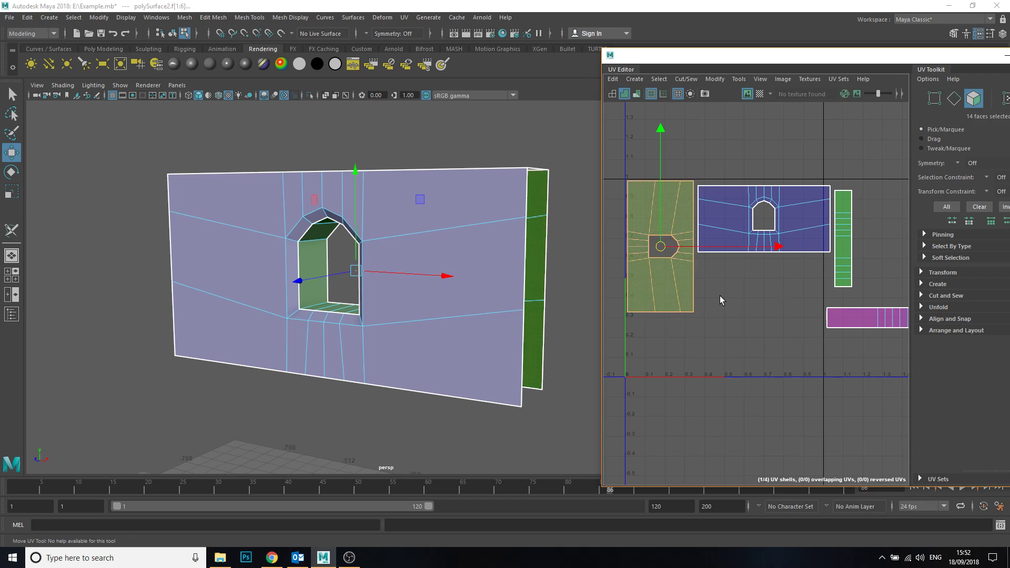
pyautogui.click(714, 79)
pyautogui.click(737, 184)
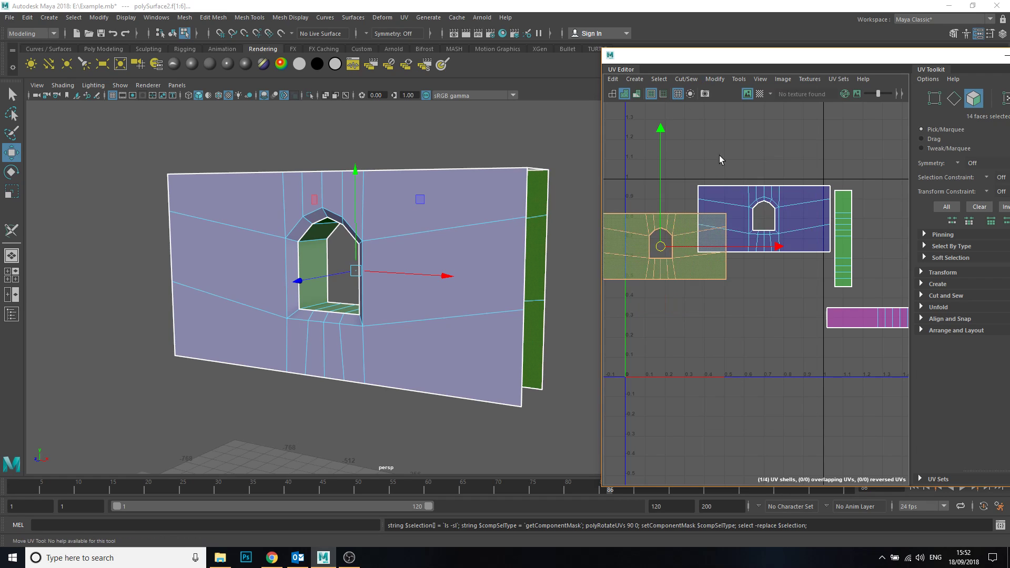
pyautogui.moveTo(662, 250); pyautogui.dragTo(757, 341)
# - Move the front wall shell directly above the back wall shell, leaving a small gap, and deselect it
pyautogui.moveTo(693, 274); pyautogui.dragTo(806, 182)
pyautogui.moveTo(763, 221); pyautogui.dragTo(756, 275)
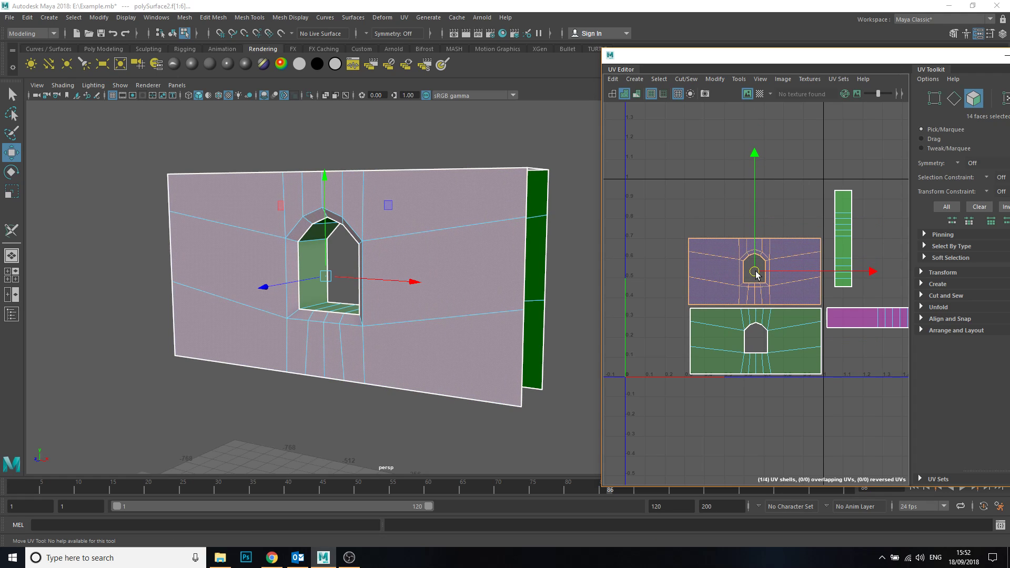
pyautogui.click(781, 223)
# - Rotate the narrow arch shell 90 degrees to lie horizontally and place it just above the front wall shell
pyautogui.moveTo(824, 176); pyautogui.dragTo(852, 257)
pyautogui.moveTo(855, 300); pyautogui.dragTo(855, 301)
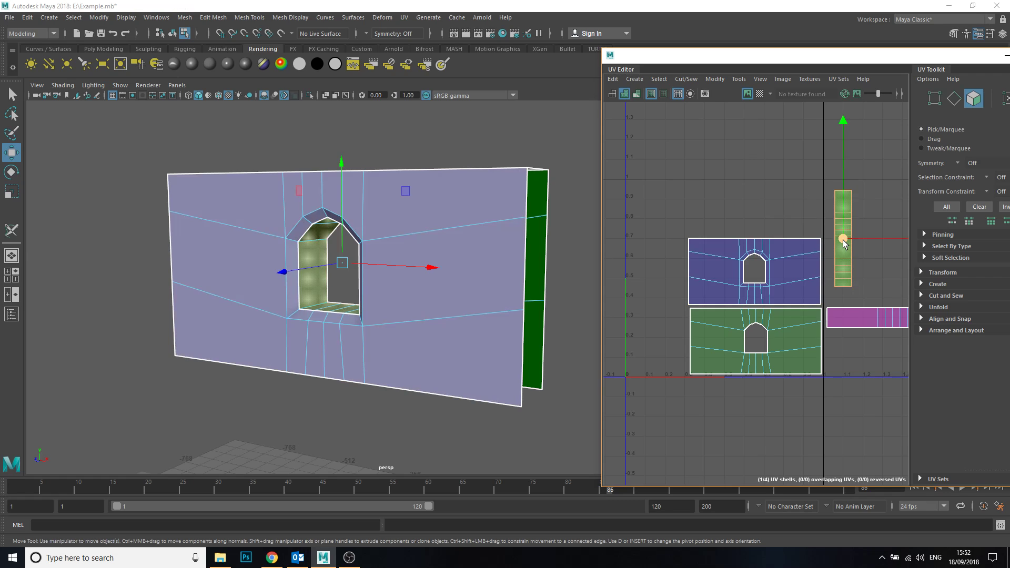
pyautogui.moveTo(843, 241); pyautogui.dragTo(745, 196)
pyautogui.click(692, 81)
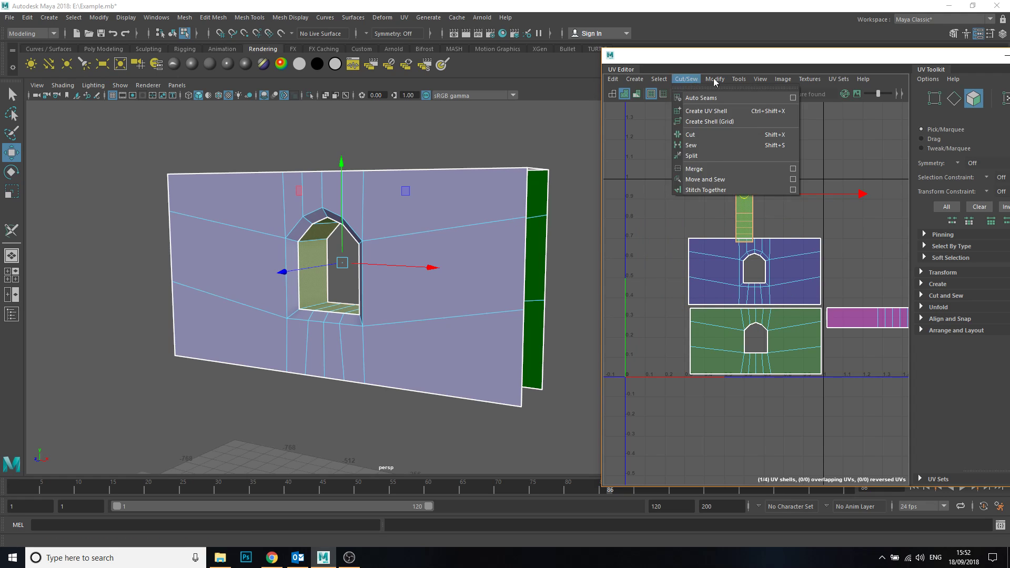
pyautogui.click(736, 182)
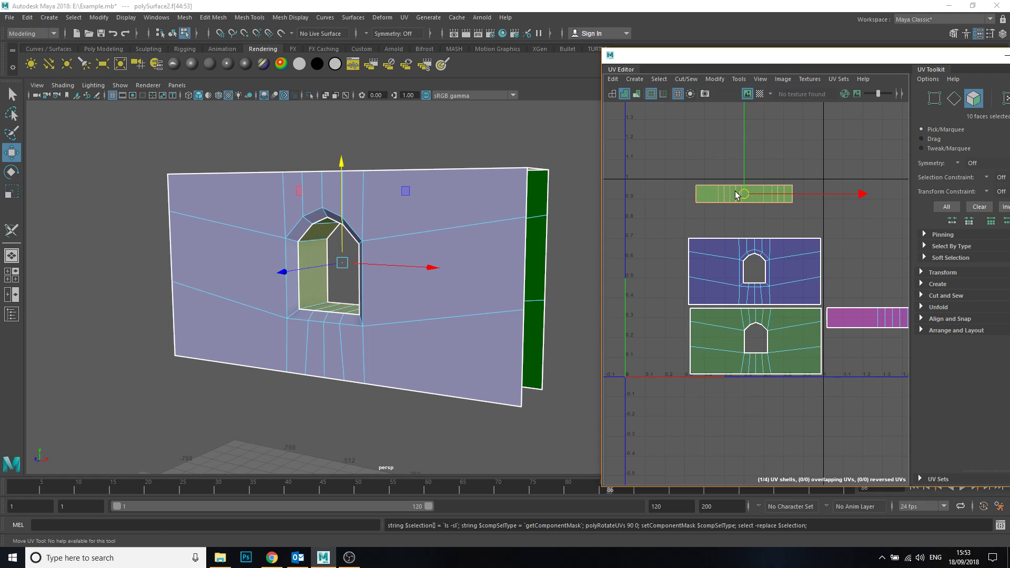
pyautogui.moveTo(747, 198); pyautogui.dragTo(773, 230)
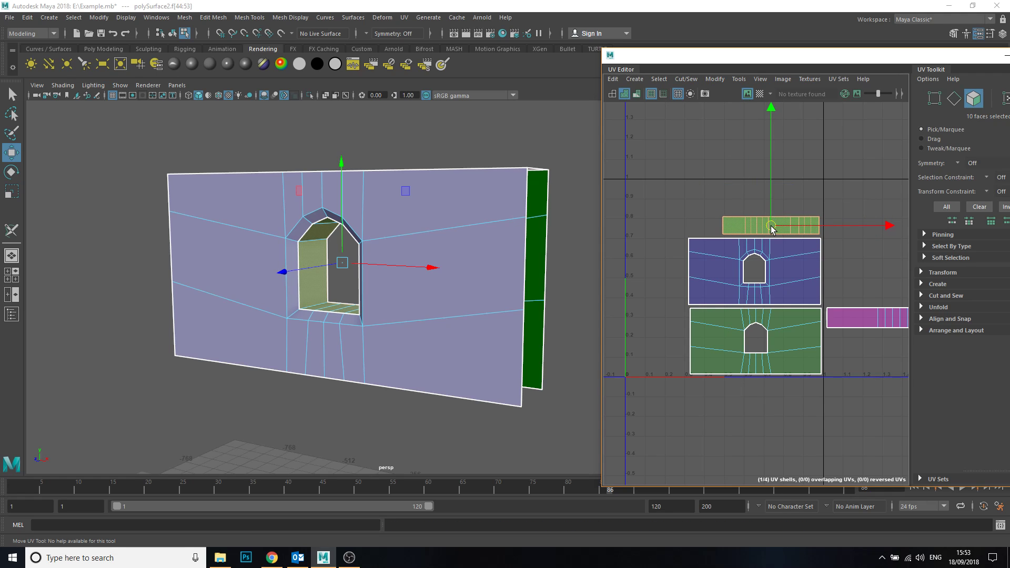
# - Move the magenta wall-top shell into the UV tile, stacking it just above the arch shell, and deselect it
pyautogui.click(849, 337)
pyautogui.keyDown('alt'); pyautogui.moveTo(848, 340); pyautogui.dragTo(658, 348, button='middle'); pyautogui.keyUp('alt')
pyautogui.moveTo(776, 278); pyautogui.dragTo(655, 333)
pyautogui.keyDown('alt'); pyautogui.moveTo(655, 334); pyautogui.dragTo(742, 345, button='middle'); pyautogui.keyUp('alt')
pyautogui.moveTo(466, 243)
pyautogui.keyDown('alt'); pyautogui.mouseDown()
pyautogui.moveTo(453, 271)
pyautogui.moveTo(457, 262)
pyautogui.mouseUp(); pyautogui.keyUp('alt')
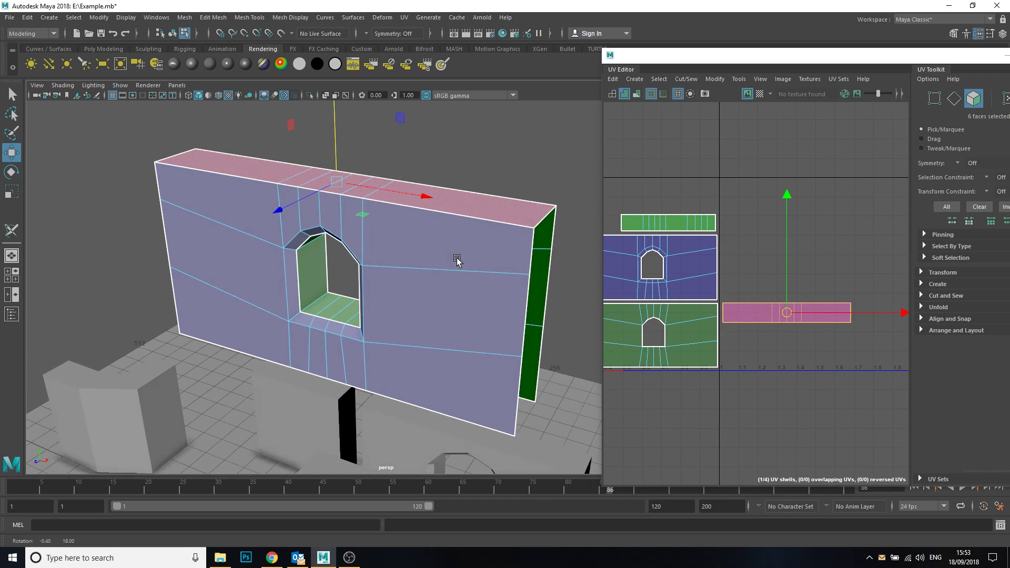
pyautogui.keyDown('alt'); pyautogui.moveTo(738, 299); pyautogui.dragTo(771, 331, button='middle'); pyautogui.keyUp('alt')
pyautogui.moveTo(823, 308); pyautogui.dragTo(688, 194)
pyautogui.click(770, 237)
pyautogui.keyDown('alt'); pyautogui.moveTo(739, 282); pyautogui.dragTo(829, 228, button='middle'); pyautogui.keyUp('alt')
pyautogui.keyDown('alt'); pyautogui.moveTo(829, 227); pyautogui.dragTo(728, 237, button='right'); pyautogui.keyUp('alt')
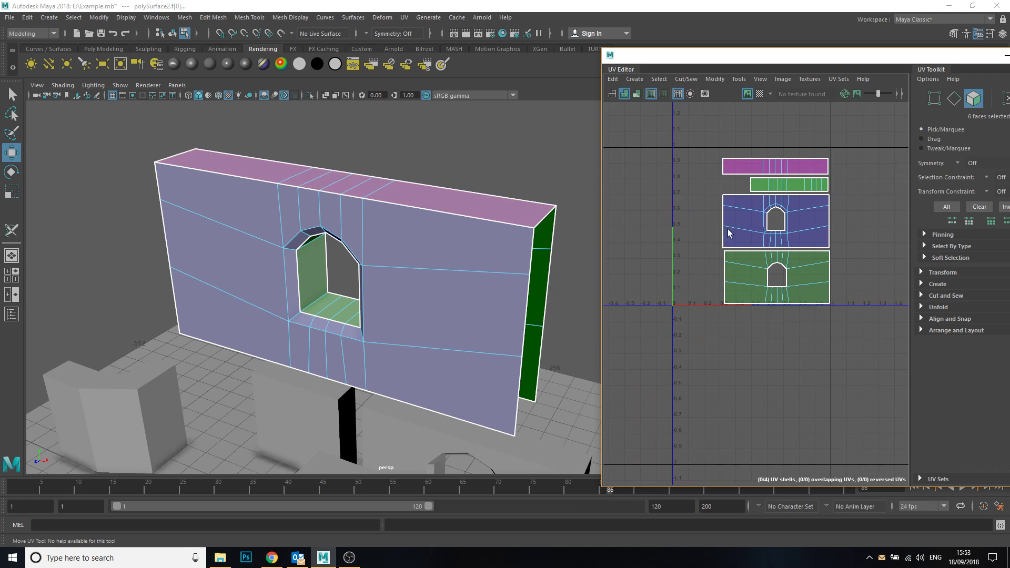
pyautogui.click(677, 224)
# - Nudge the magenta wall-top shell down, and shift it together with the arch shell closer to the front wall shell
pyautogui.keyDown('alt'); pyautogui.moveTo(452, 303); pyautogui.dragTo(402, 273); pyautogui.keyUp('alt')
pyautogui.keyDown('alt'); pyautogui.moveTo(761, 301); pyautogui.dragTo(744, 383, button='middle'); pyautogui.keyUp('alt')
pyautogui.keyDown('alt'); pyautogui.moveTo(745, 383); pyautogui.dragTo(830, 323, button='right'); pyautogui.keyUp('alt')
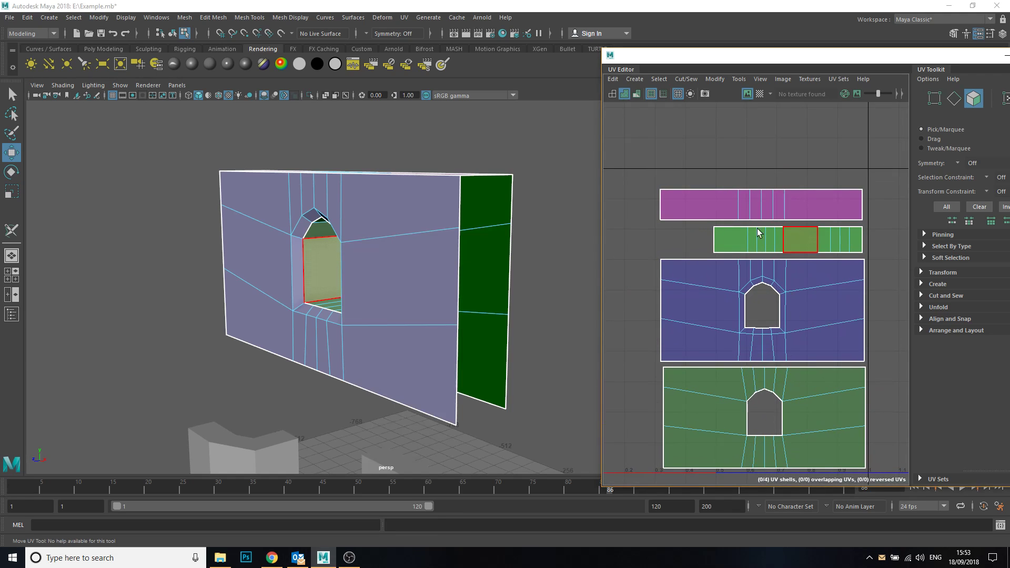
pyautogui.moveTo(624, 170); pyautogui.dragTo(874, 207)
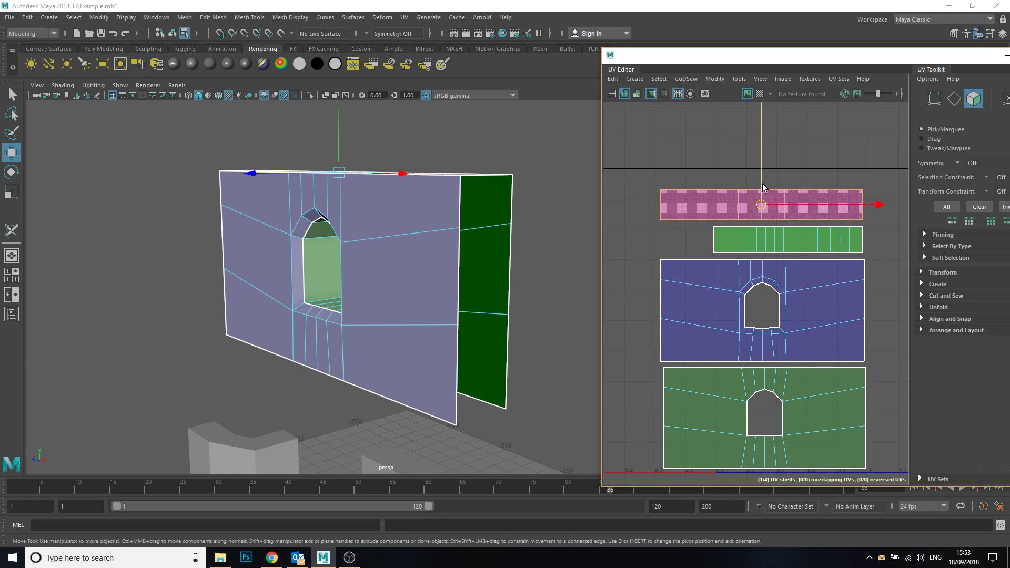
pyautogui.moveTo(764, 187); pyautogui.dragTo(763, 192)
pyautogui.moveTo(874, 179); pyautogui.dragTo(662, 252)
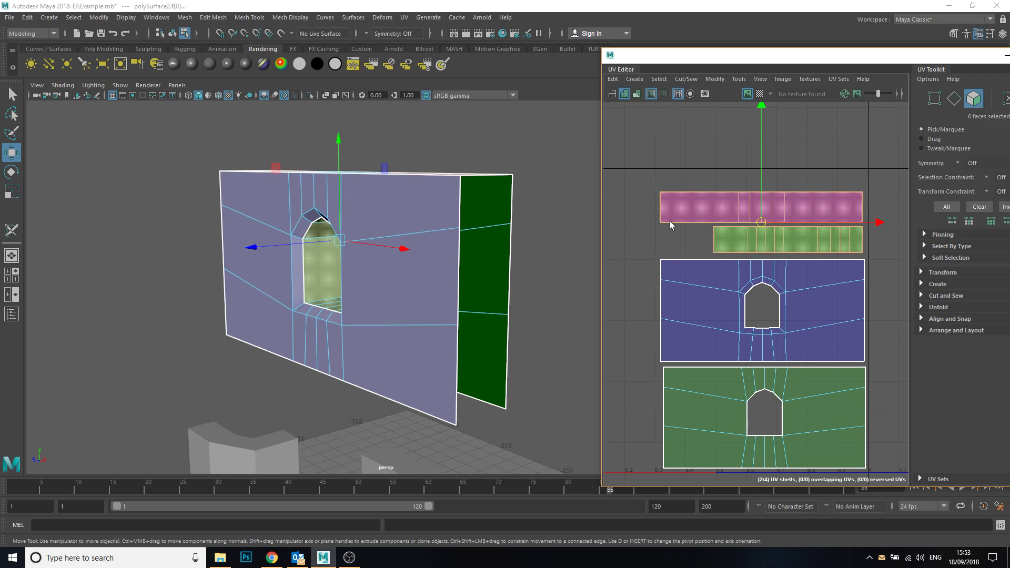
pyautogui.moveTo(759, 170); pyautogui.dragTo(761, 173)
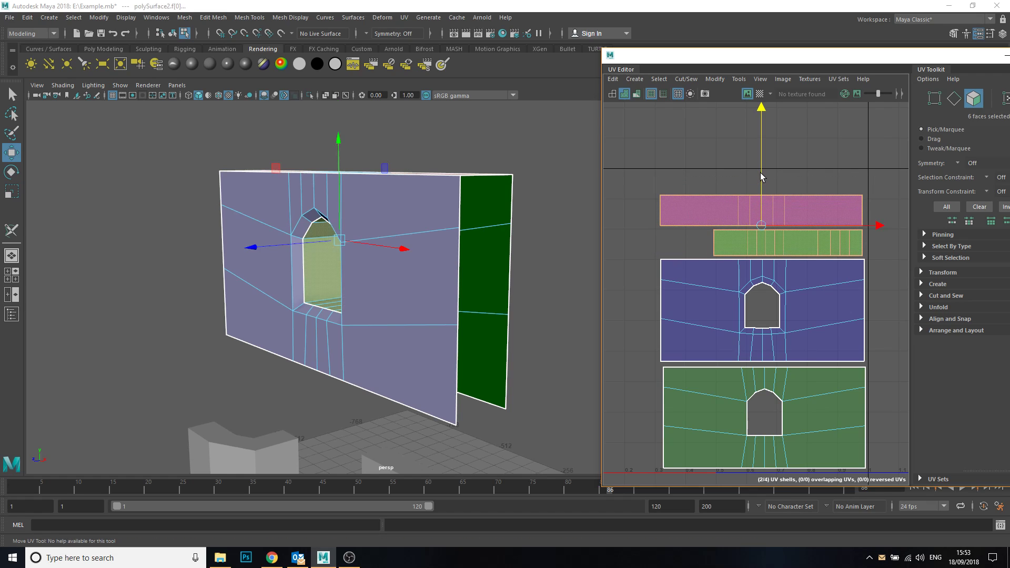
pyautogui.click(882, 247)
pyautogui.keyDown('alt'); pyautogui.moveTo(762, 248); pyautogui.dragTo(759, 225, button='middle'); pyautogui.keyUp('alt')
pyautogui.keyDown('alt'); pyautogui.moveTo(759, 226); pyautogui.dragTo(759, 307, button='right'); pyautogui.keyUp('alt')
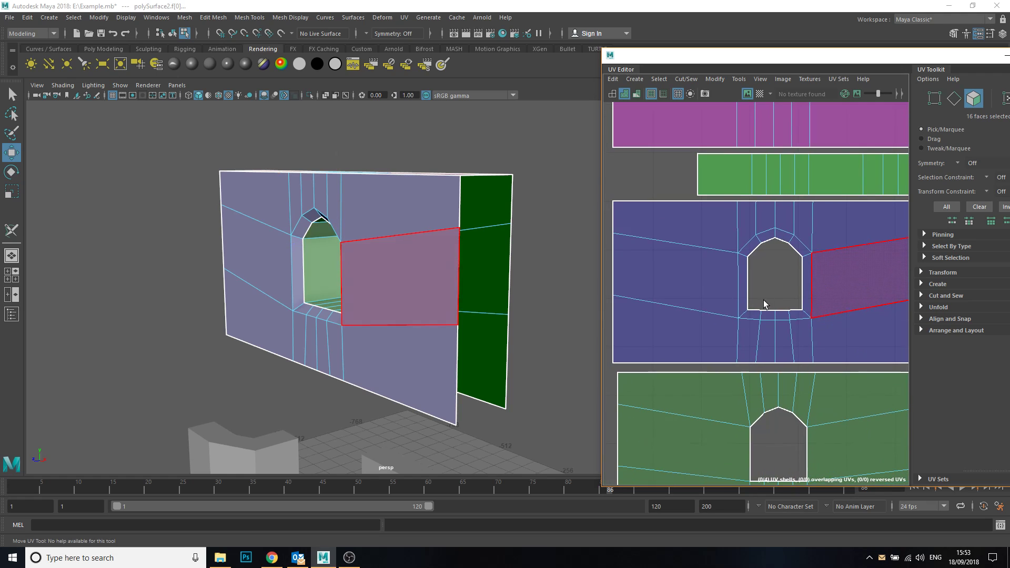
pyautogui.click(784, 270)
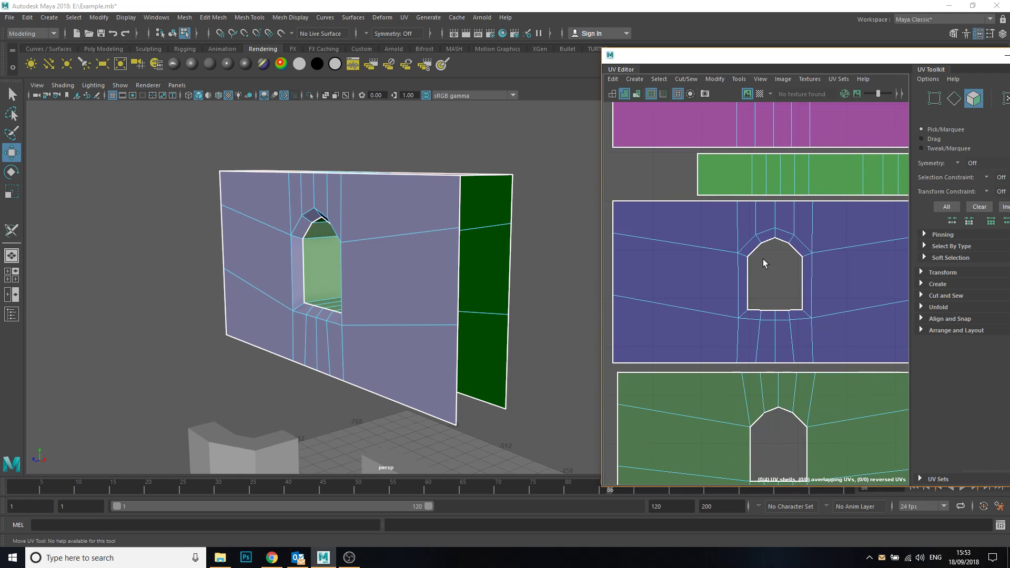
pyautogui.scroll(-3, 768, 370)
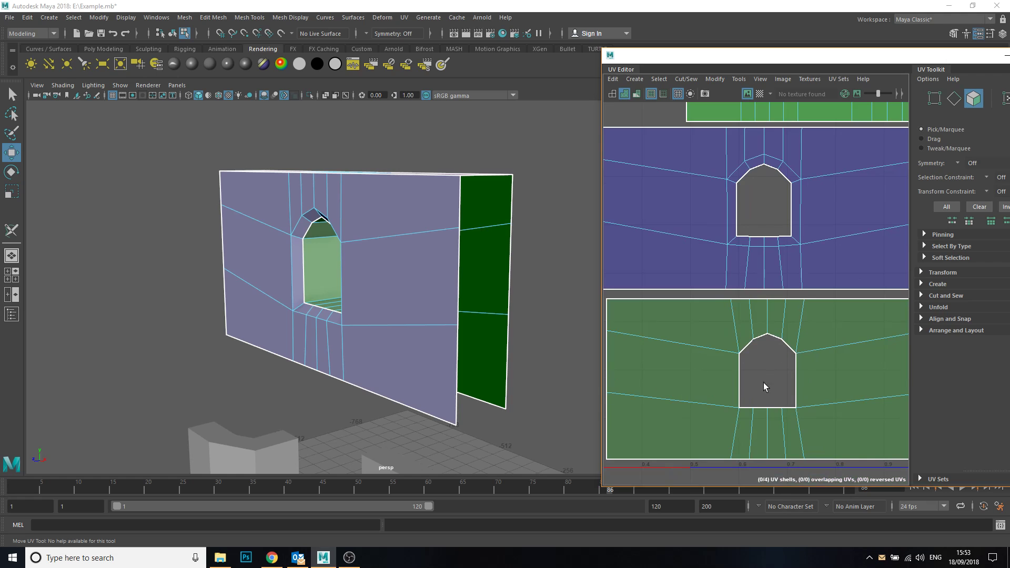
# - Return the wall to object selection mode, deselect it, and switch to OBS
pyautogui.moveTo(368, 262); pyautogui.dragTo(412, 236, button='right')
pyautogui.click(567, 237)
pyautogui.click(350, 558)
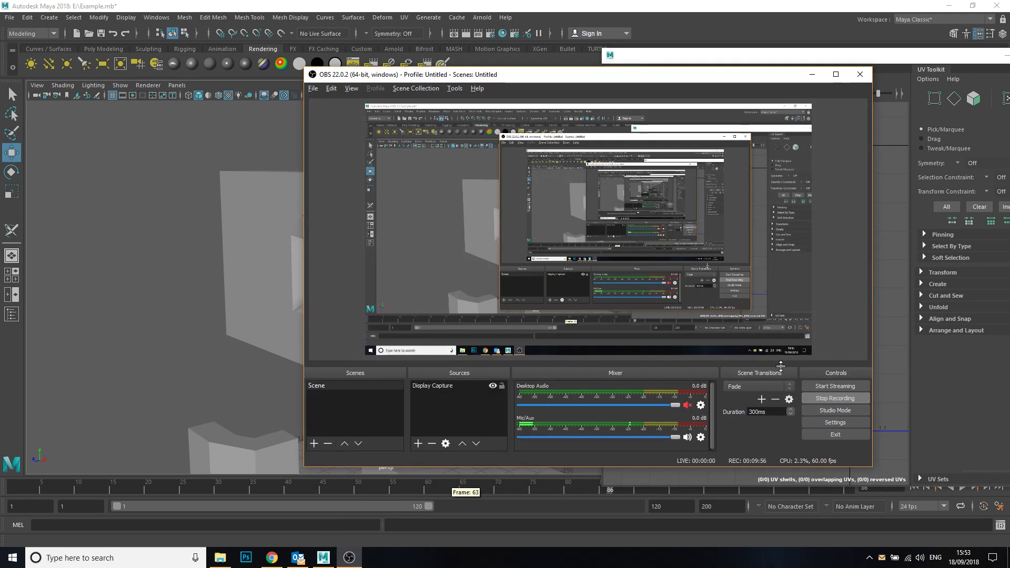